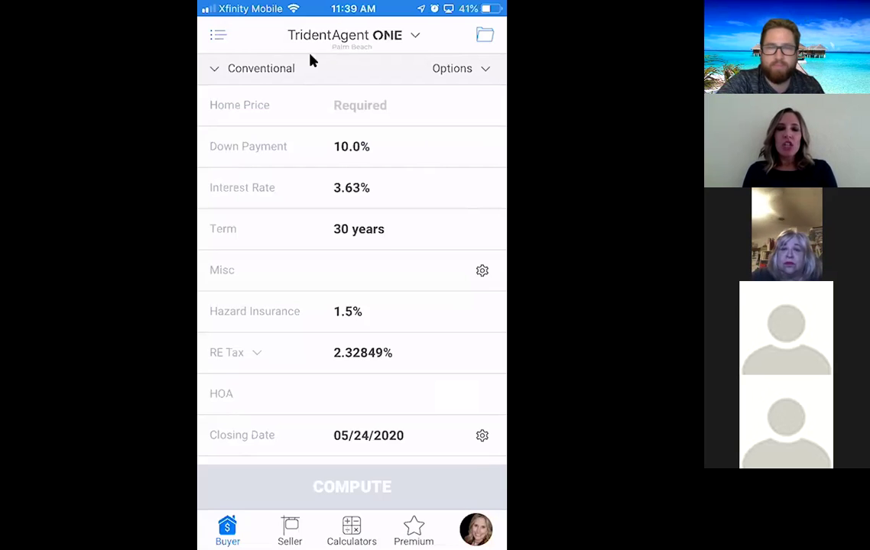
# Return to the phone's Trident app folder and reopen TridentAgent ONE.
pyautogui.press('Home')
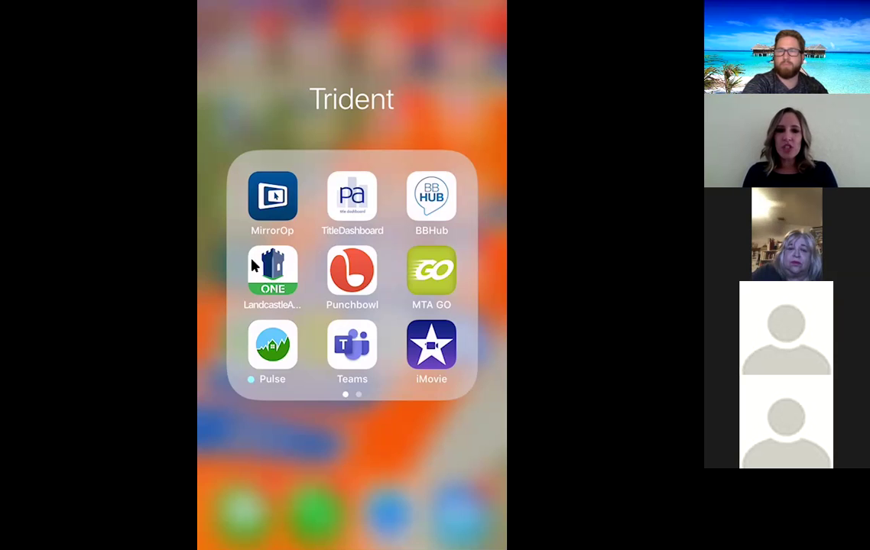
pyautogui.click(260, 236)
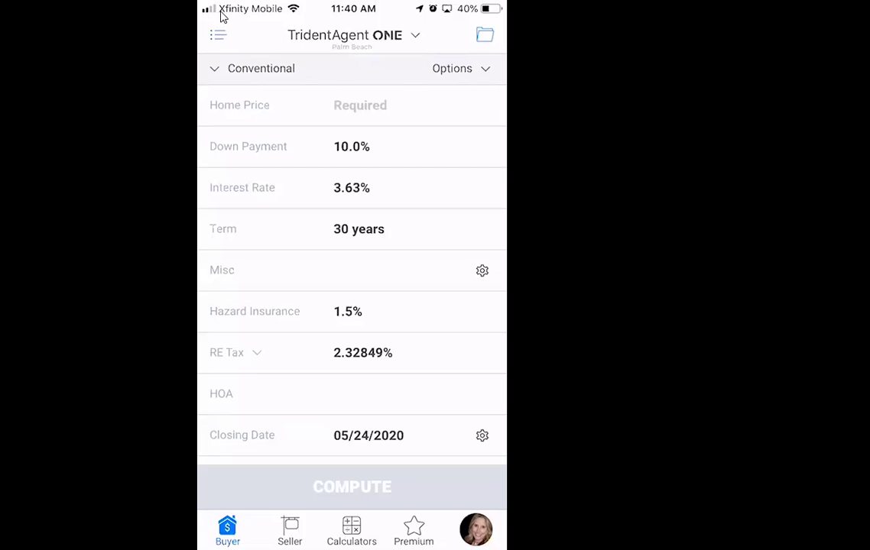
# Look over the account menu and the list of loan types, leaving Conventional selected for the buyer estimate.
pyautogui.click(218, 34)
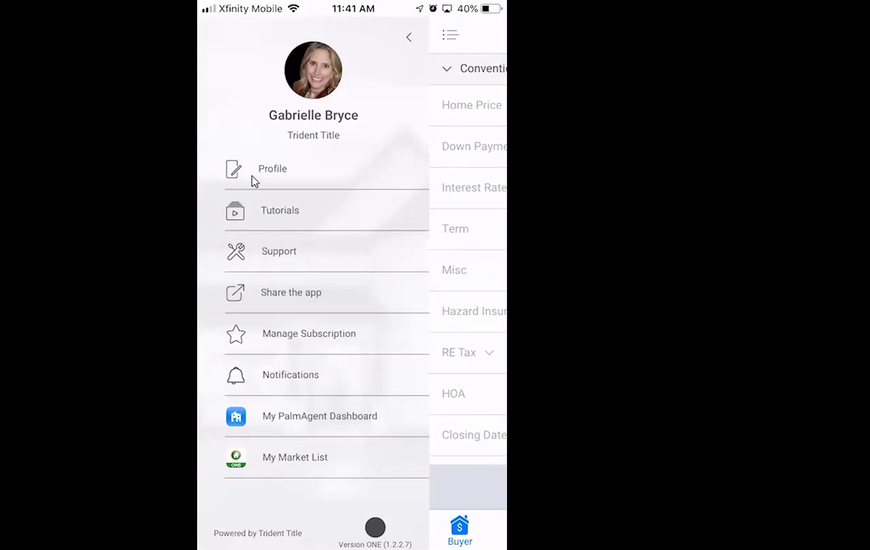
pyautogui.click(408, 41)
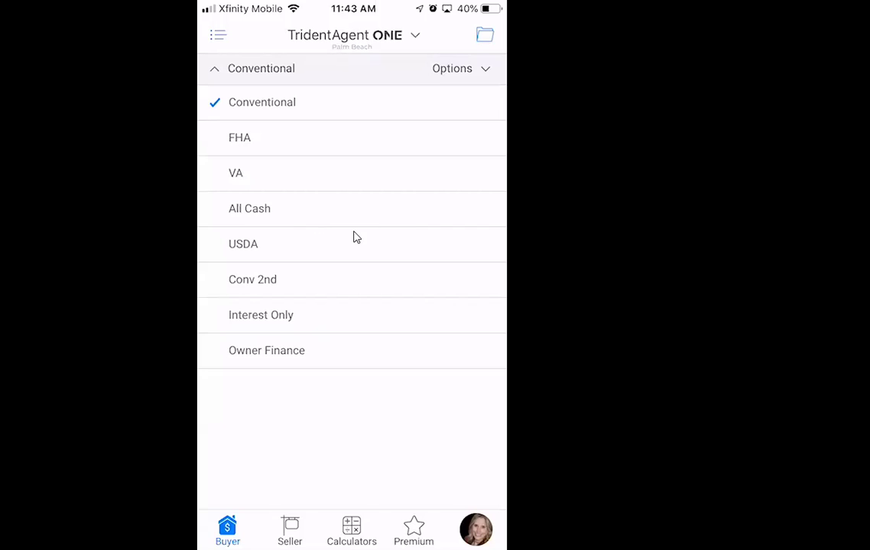
pyautogui.click(222, 66)
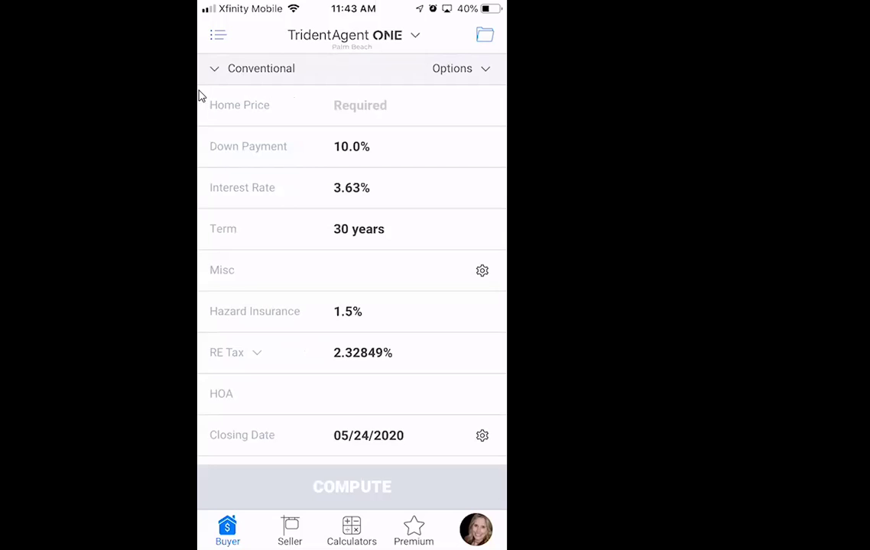
# Set the home price of the conventional buyer estimate to $300,000.
pyautogui.click(367, 112)
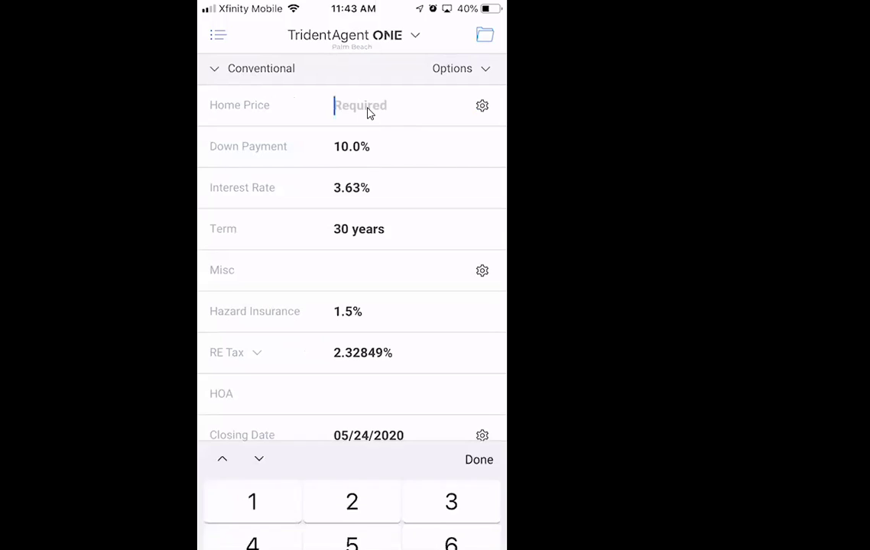
pyautogui.write('300,000')
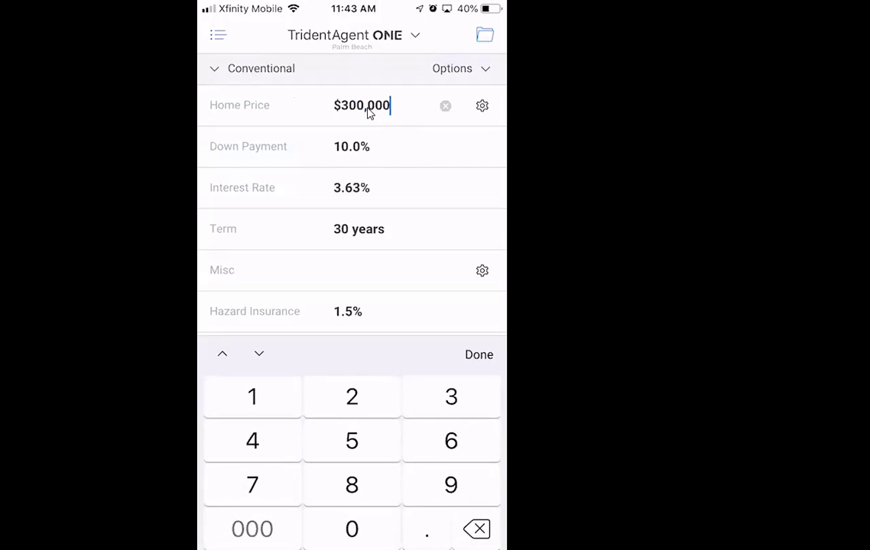
pyautogui.press('Return')
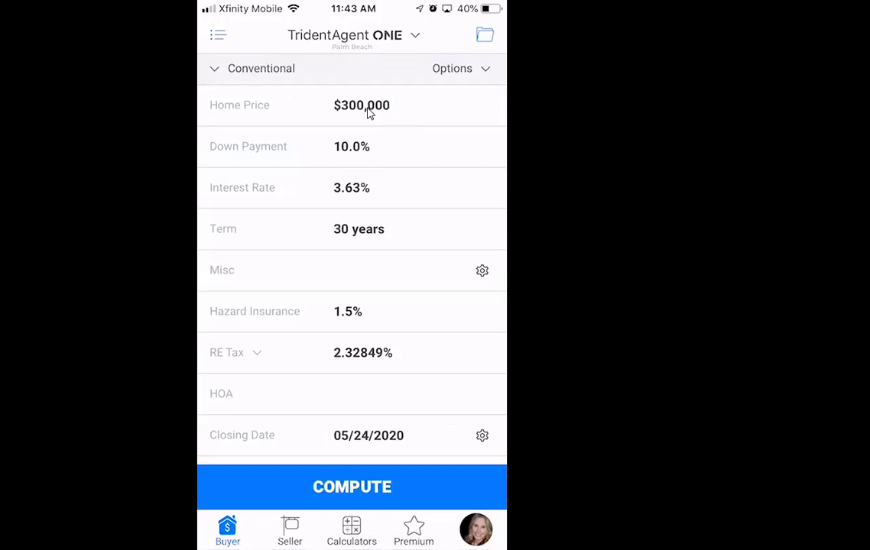
# Review the Down Payment, Interest Rate and Term entries of the buyer estimate.
pyautogui.click(397, 146)
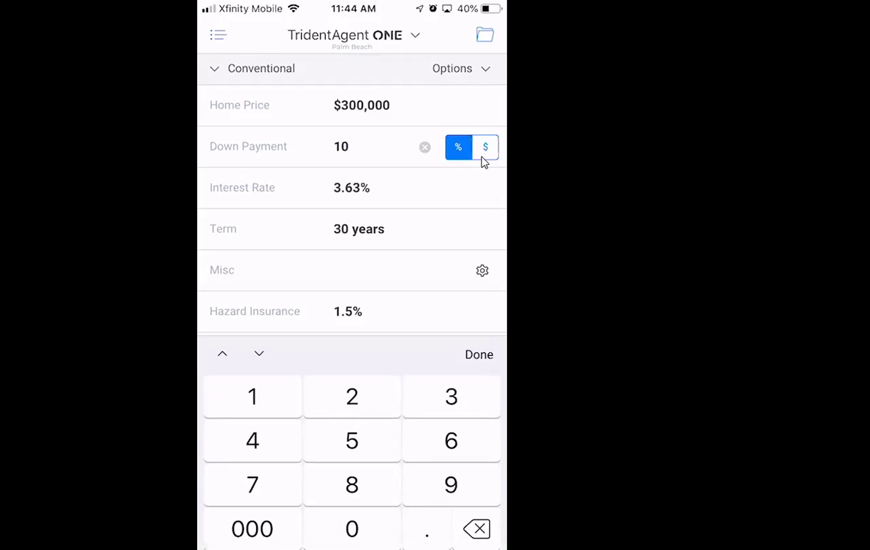
pyautogui.click(463, 201)
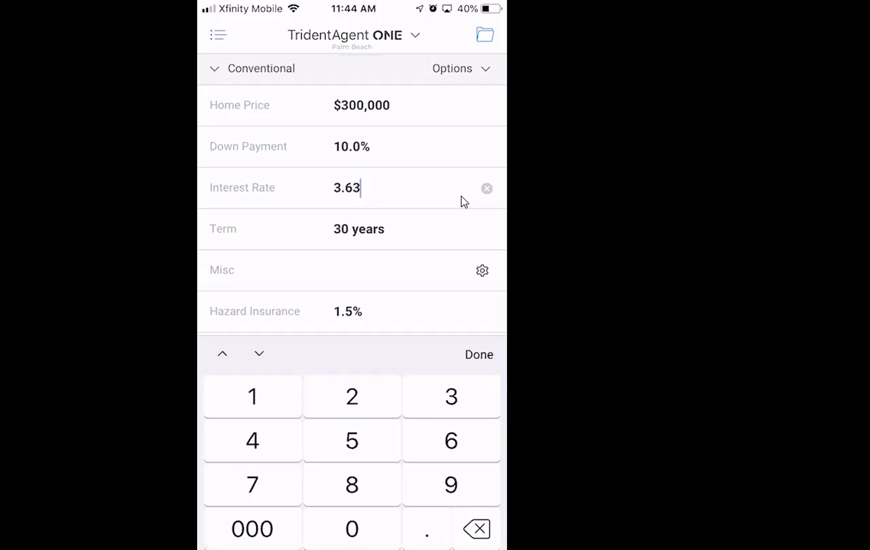
pyautogui.press('Tab')
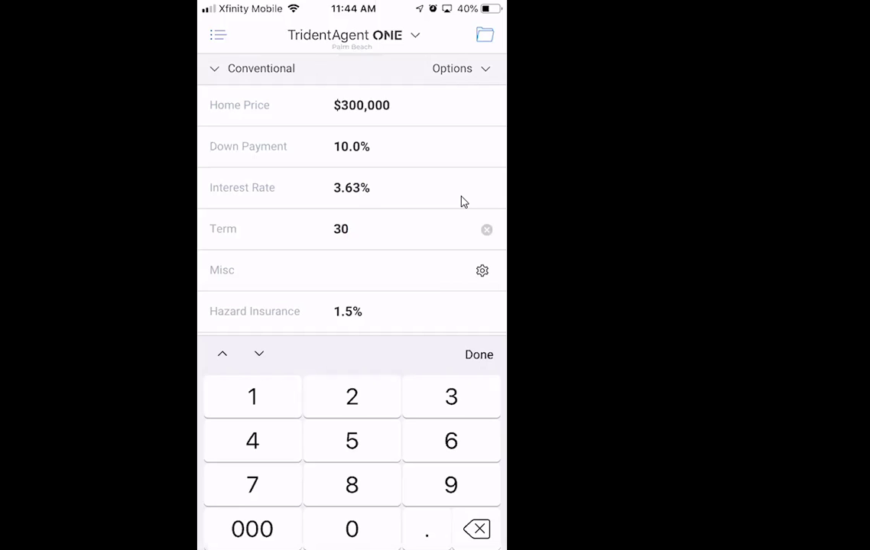
pyautogui.press('Tab')
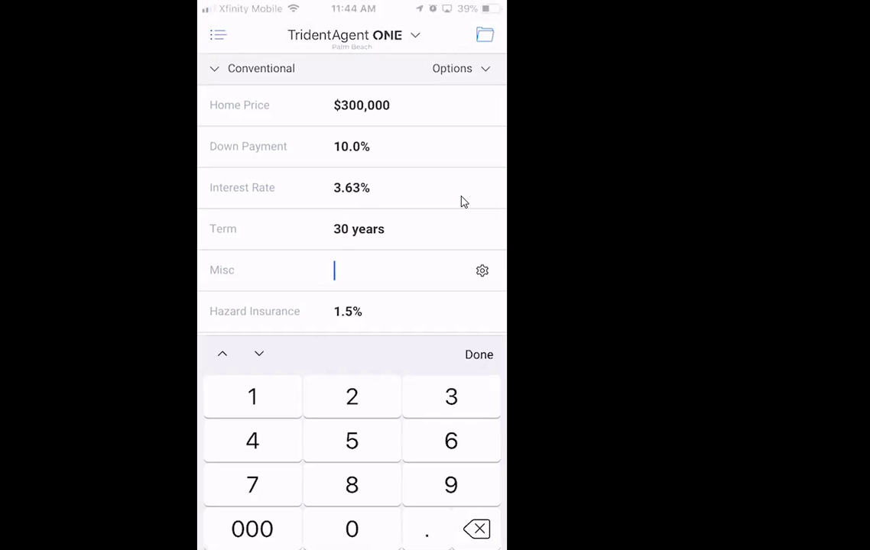
pyautogui.write('295')
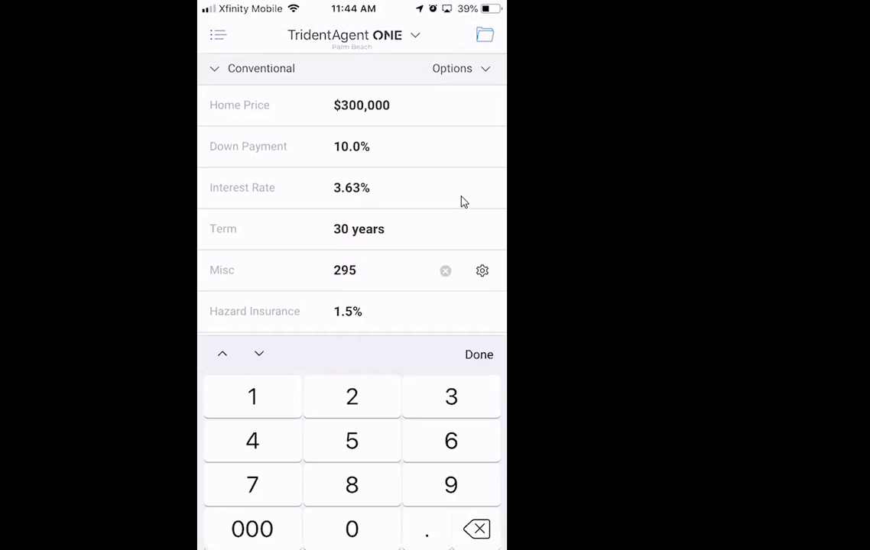
pyautogui.press('BackSpace')
pyautogui.press('BackSpace')
pyautogui.press('BackSpace')
# Open the buyer estimate's miscellaneous costs and try to add HOA Transfer Fees to the closing costs without an amount.
pyautogui.click(481, 271)
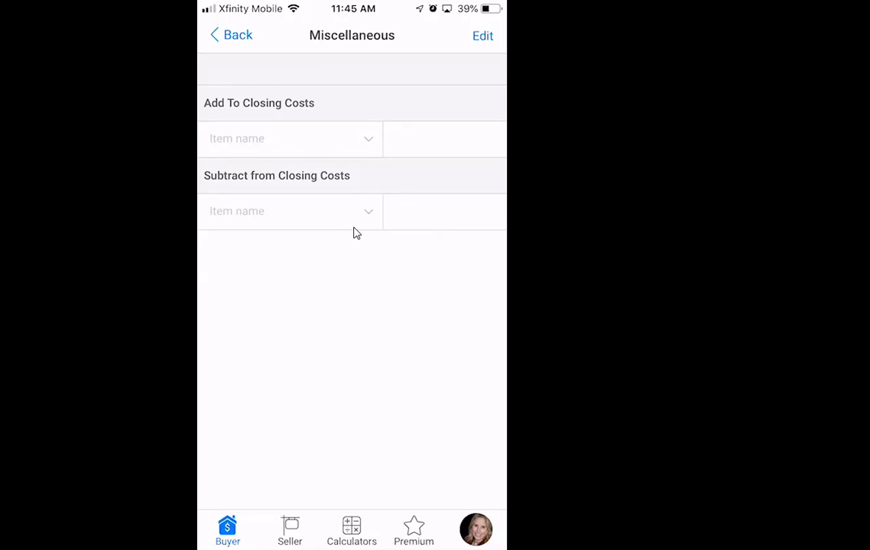
pyautogui.click(372, 146)
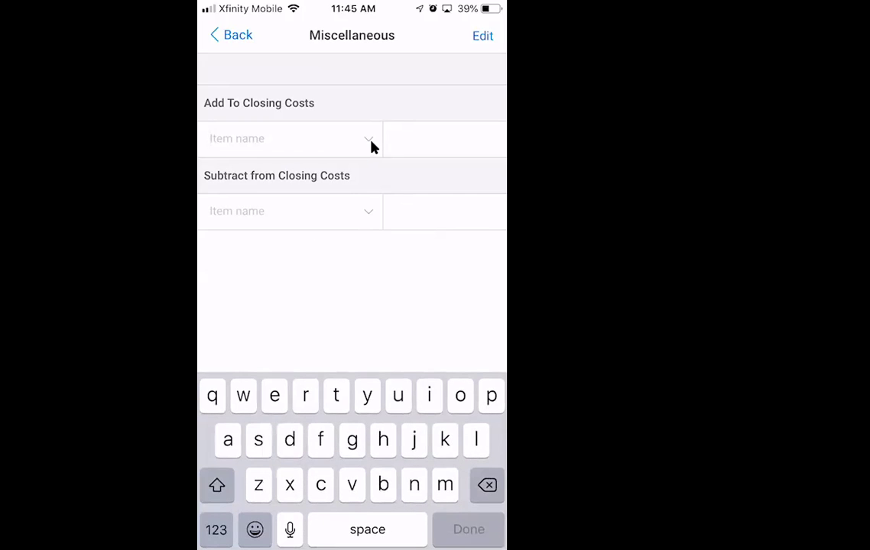
pyautogui.click(372, 145)
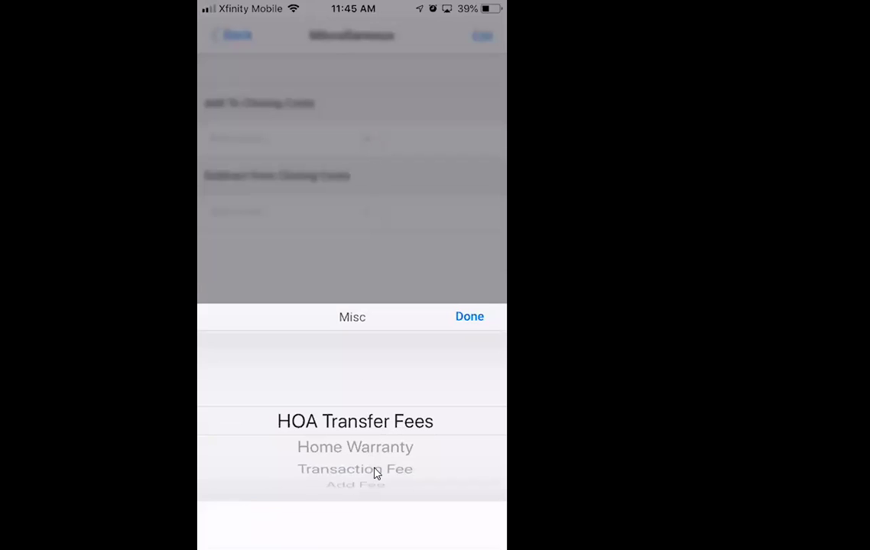
pyautogui.click(469, 317)
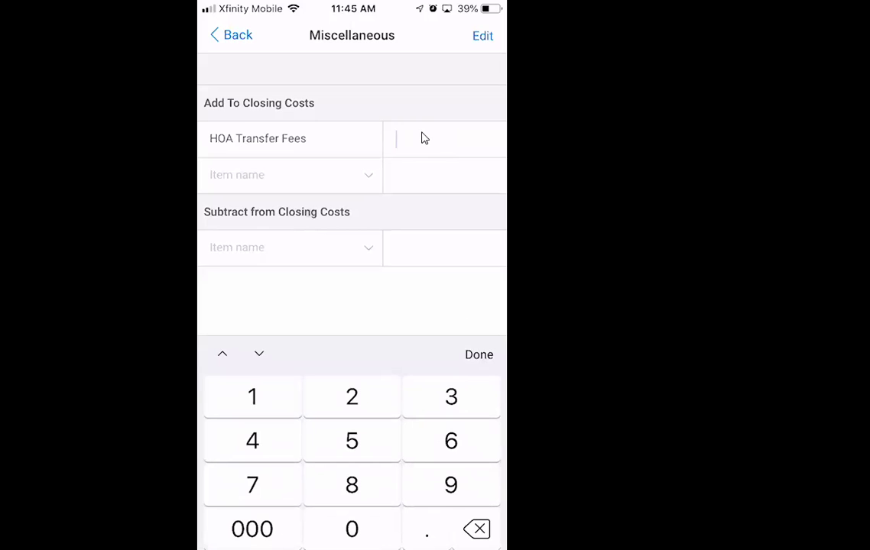
pyautogui.press('Return')
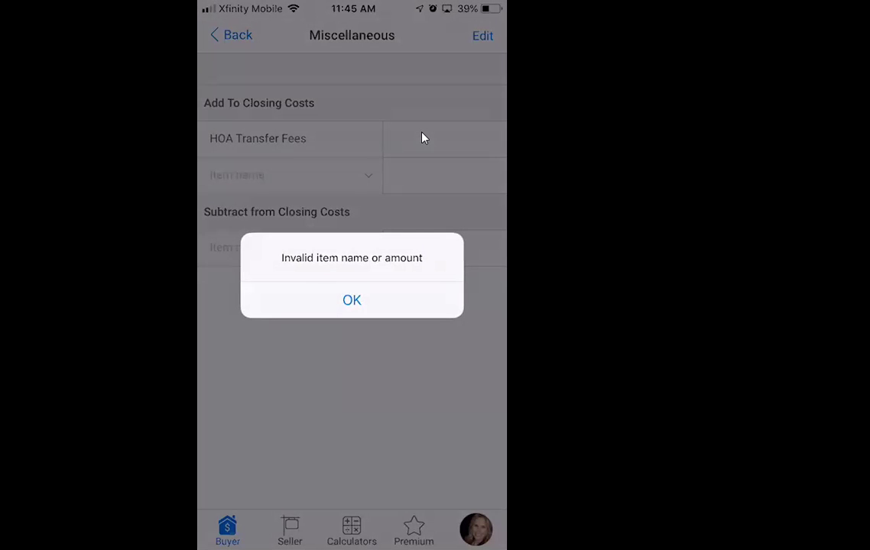
pyautogui.click(382, 299)
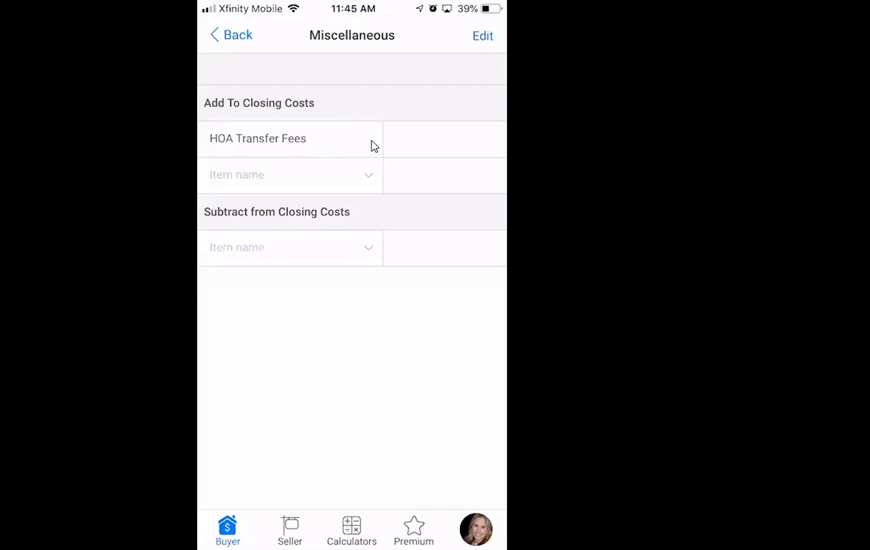
# Clear the HOA Transfer Fees item and store a Transaction Fee of 295 as an addition to the closing costs.
pyautogui.click(364, 142)
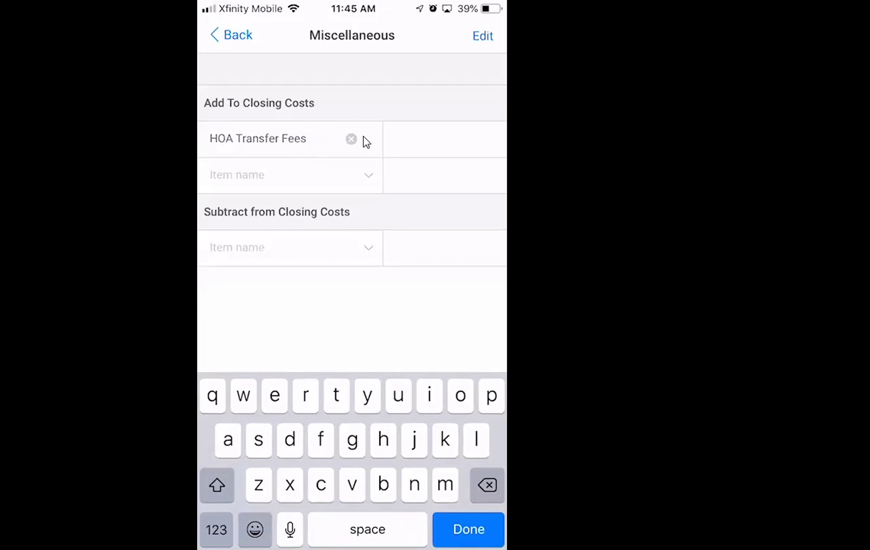
pyautogui.click(359, 139)
pyautogui.click(364, 142)
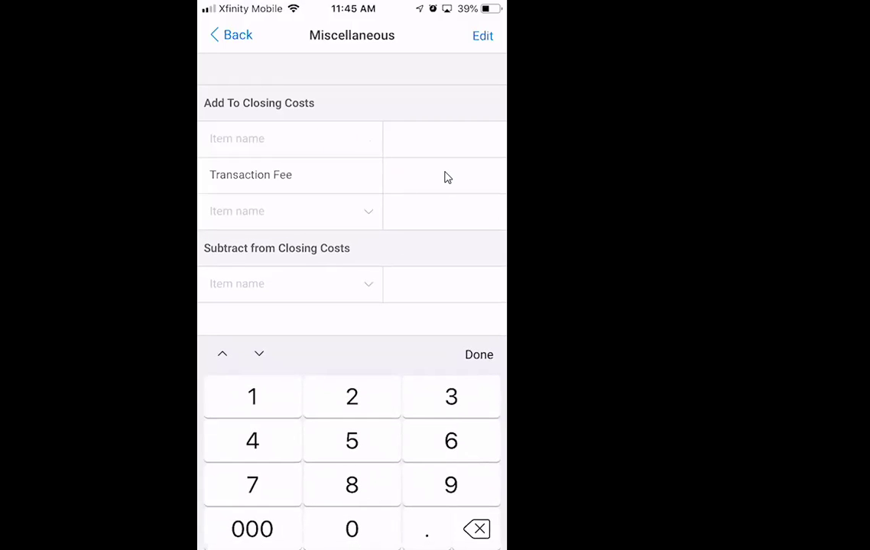
pyautogui.write('295')
pyautogui.click(474, 352)
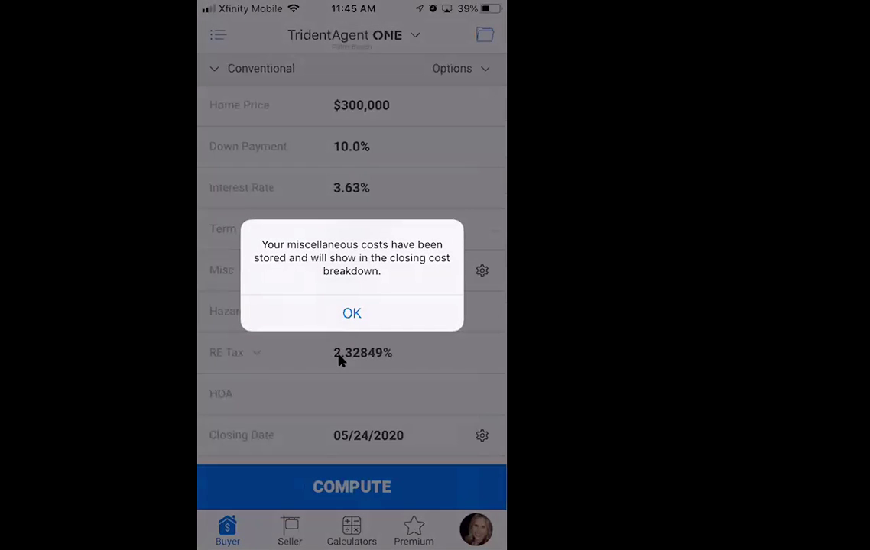
pyautogui.click(351, 314)
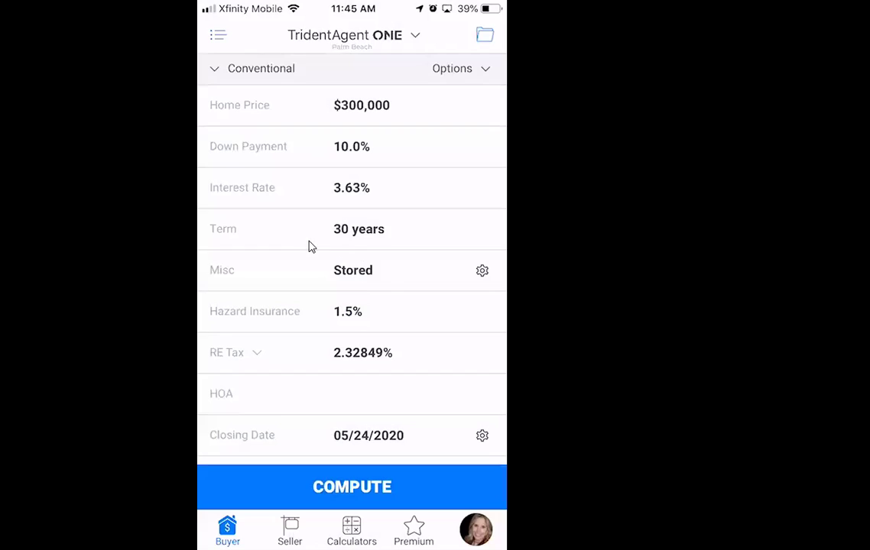
# Review the Hazard Insurance and RE Tax entries and browse the tax rates by city, keeping West Palm Beach.
pyautogui.click(374, 322)
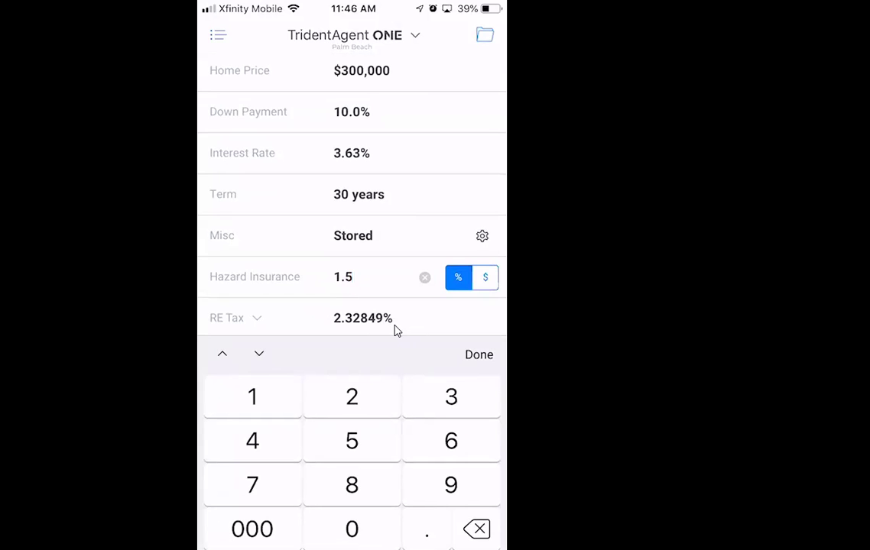
pyautogui.click(396, 330)
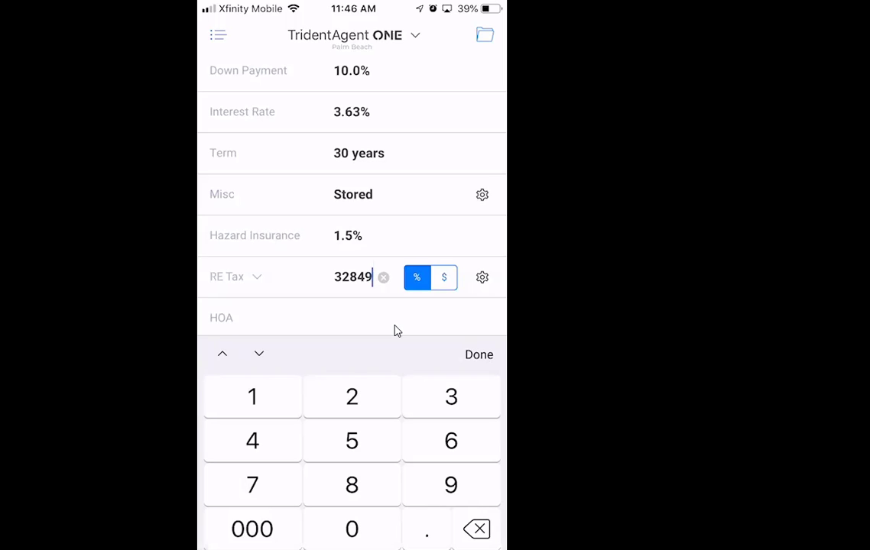
pyautogui.click(257, 280)
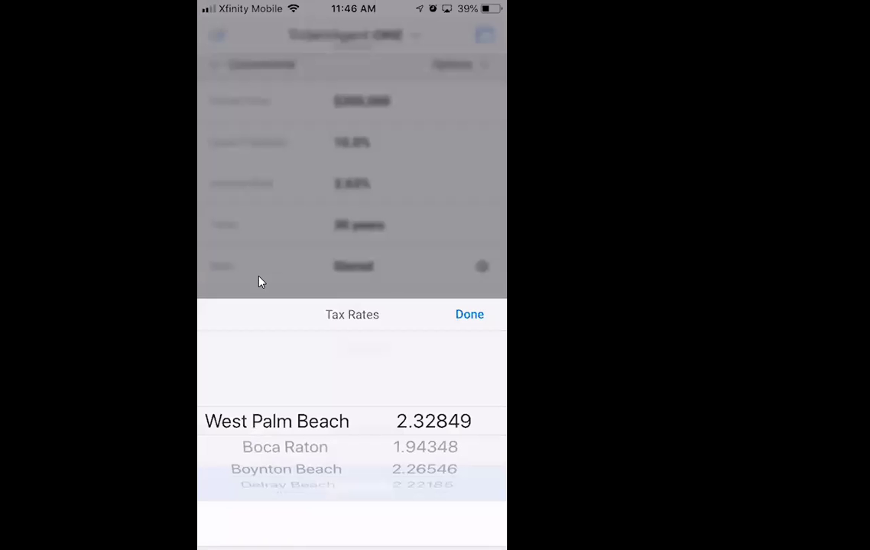
pyautogui.scroll(-2, 277, 421)
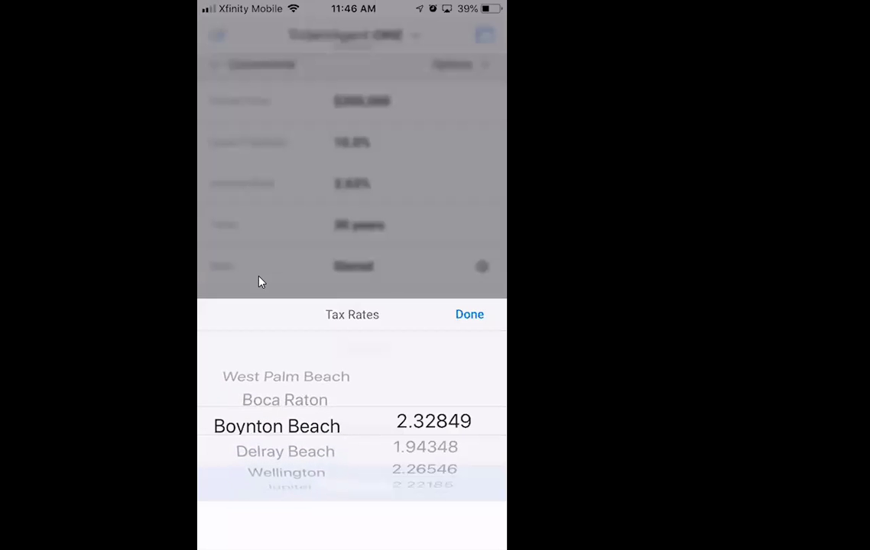
pyautogui.scroll(-1, 276, 421)
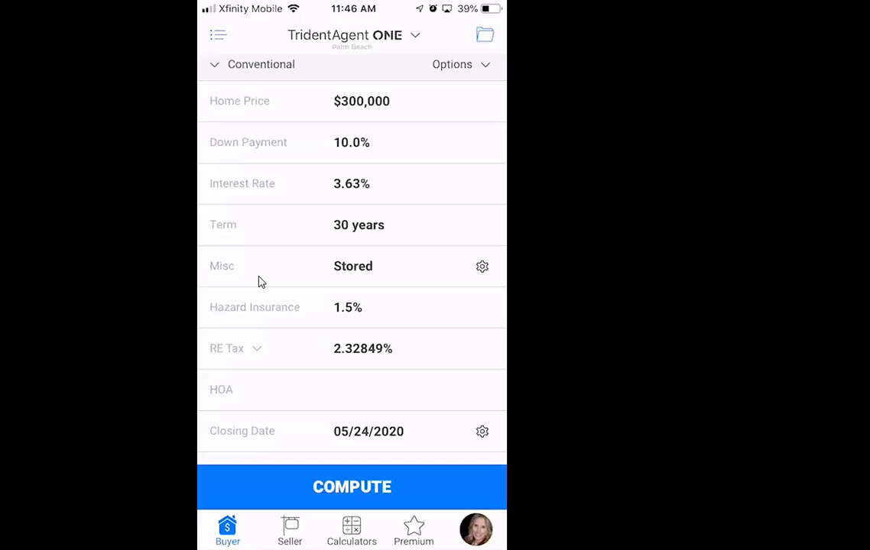
# Set the HOA dues to $200 monthly and compute the buyer estimate.
pyautogui.click(375, 407)
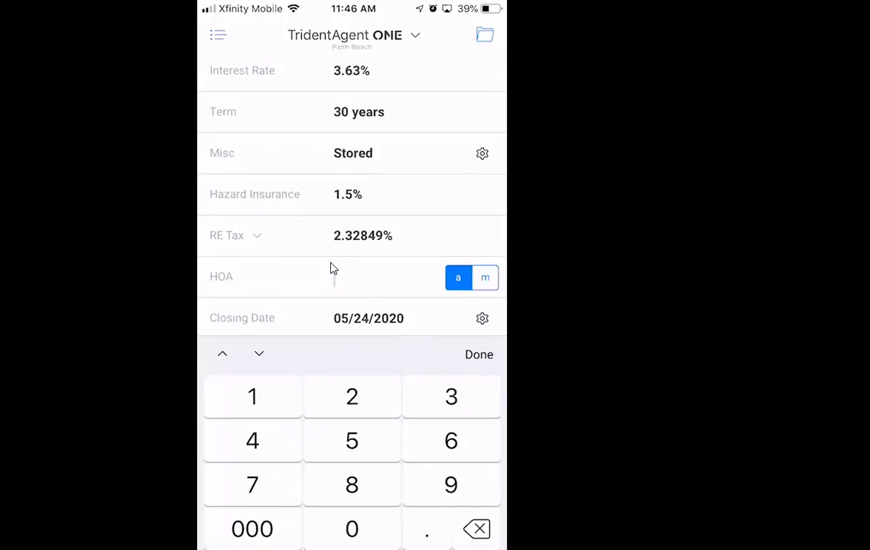
pyautogui.click(453, 289)
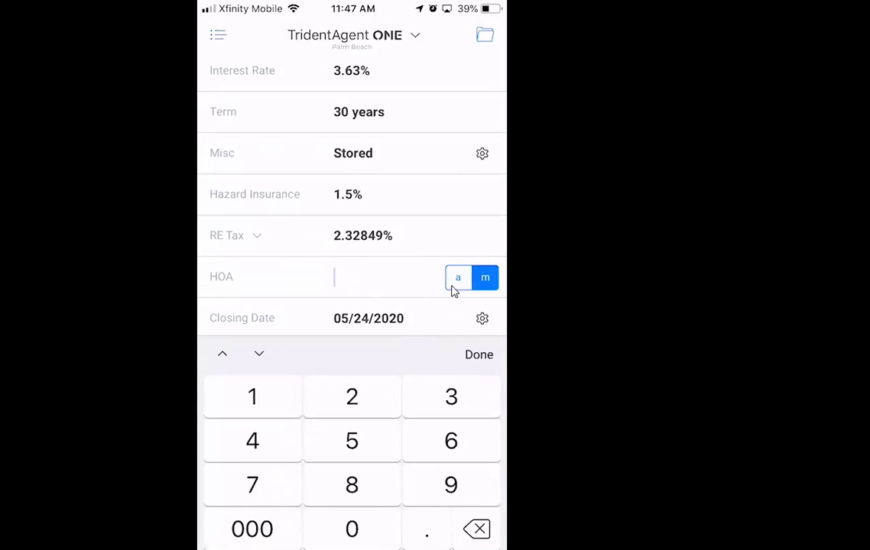
pyautogui.write('200')
pyautogui.click(453, 290)
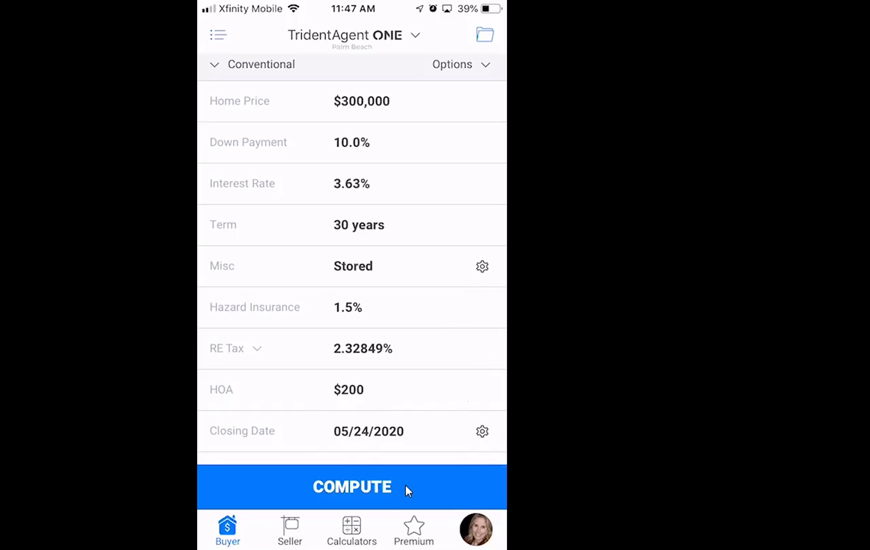
pyautogui.click(352, 487)
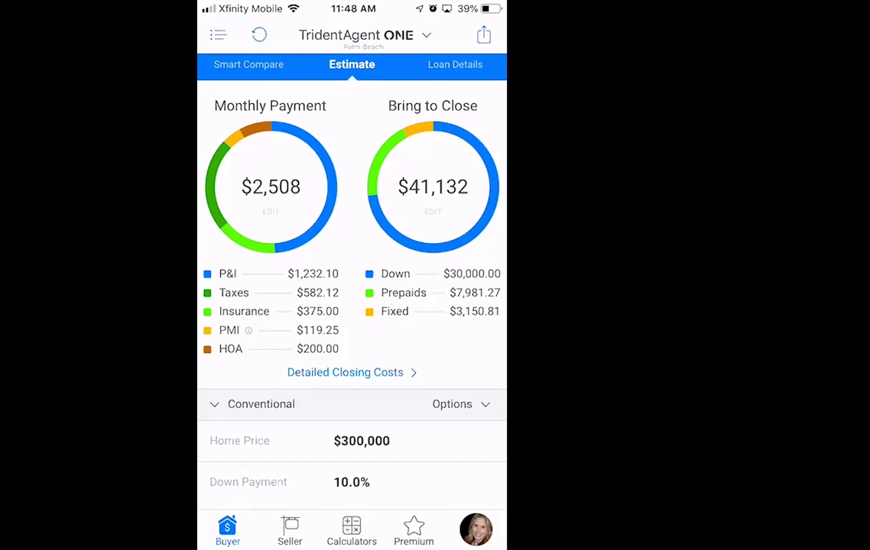
# Switch to the seller estimate and set its sales price to $300,000.
pyautogui.click(290, 532)
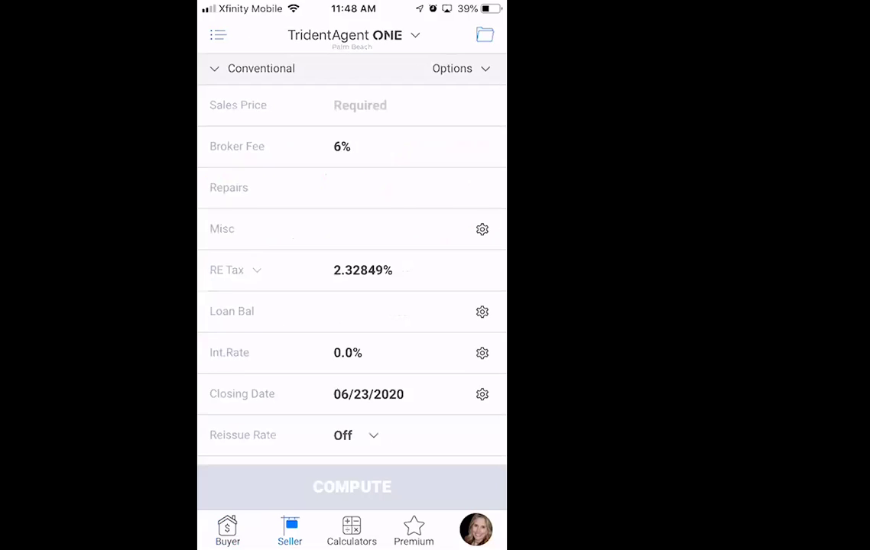
pyautogui.click(227, 531)
pyautogui.click(356, 109)
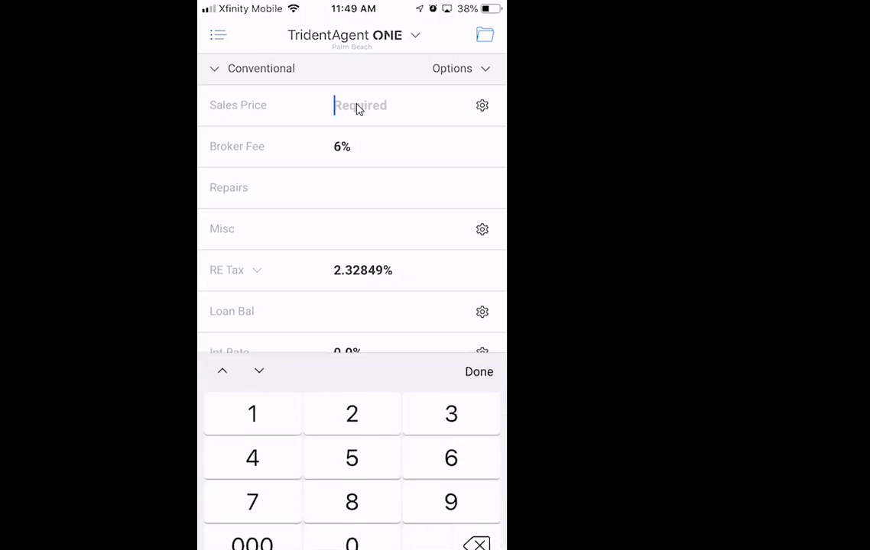
pyautogui.write('3000')
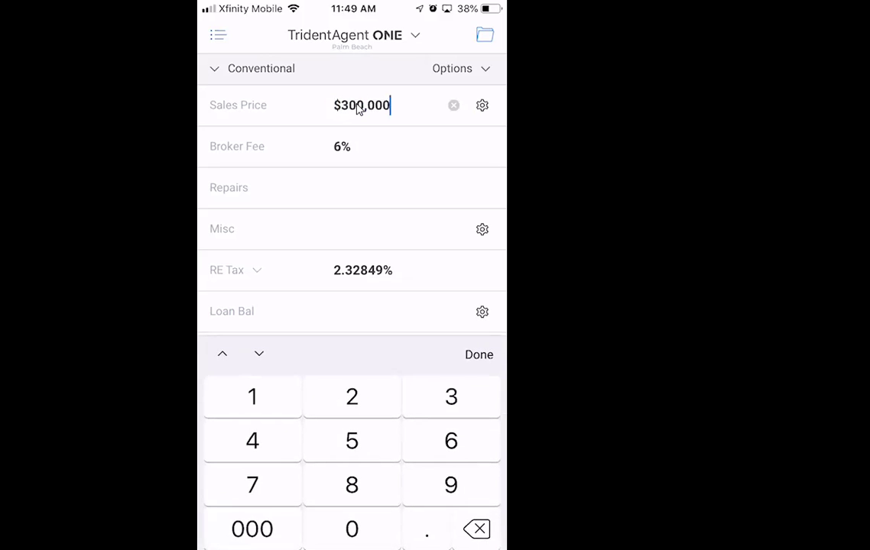
# Set the RE Tax in the seller estimate to $4,000.
pyautogui.click(359, 107)
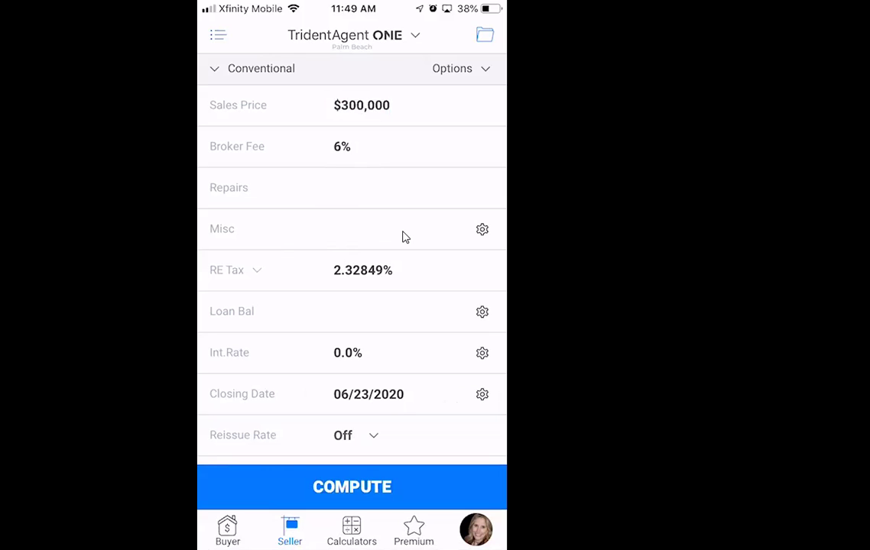
pyautogui.click(395, 276)
pyautogui.press('BackSpace')
pyautogui.press('BackSpace')
pyautogui.press('BackSpace')
pyautogui.press('BackSpace')
pyautogui.press('BackSpace')
pyautogui.press('BackSpace')
pyautogui.press('BackSpace')
pyautogui.write('4,000')
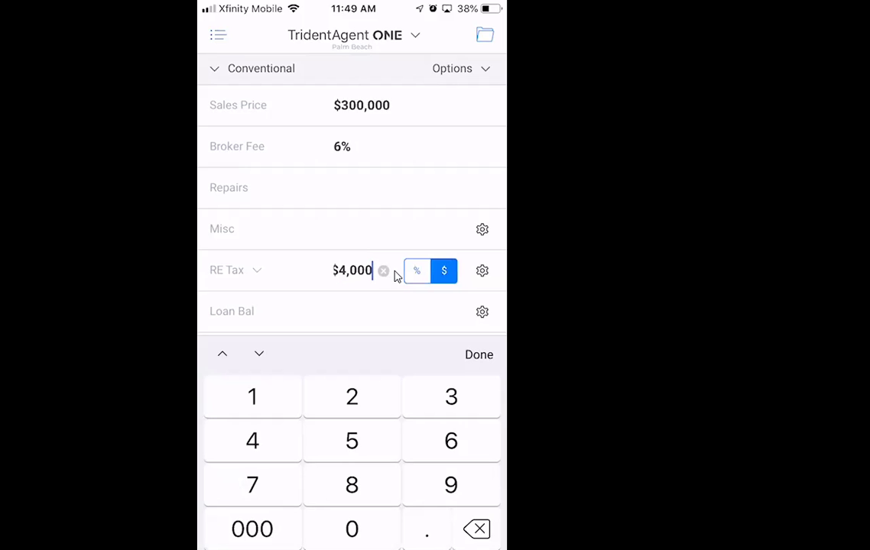
pyautogui.click(396, 275)
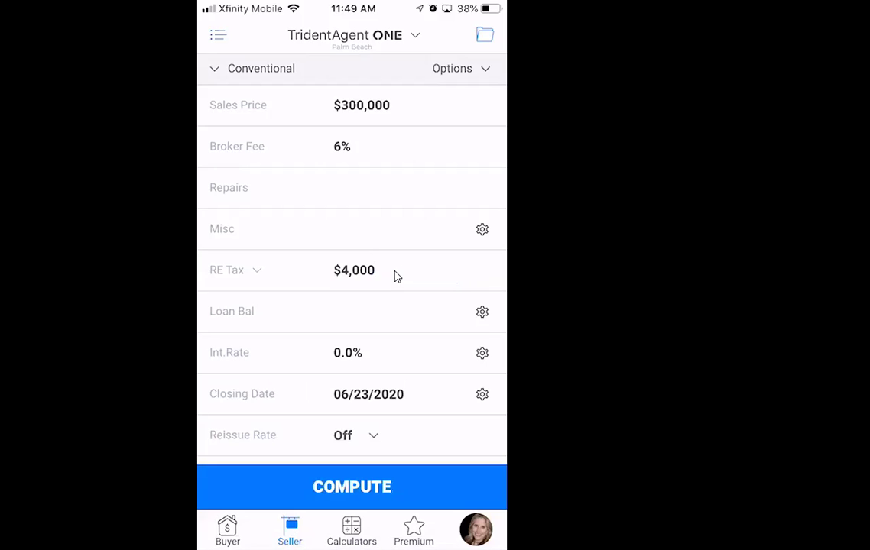
# Enter a loan balance of $120,000, leave the Reissue Rate off and compute the seller net sheet.
pyautogui.click(354, 313)
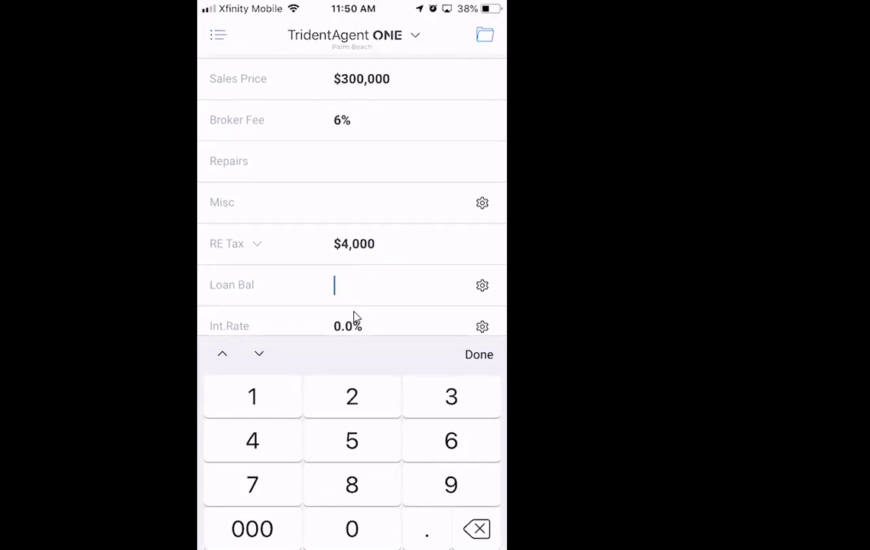
pyautogui.write('120,')
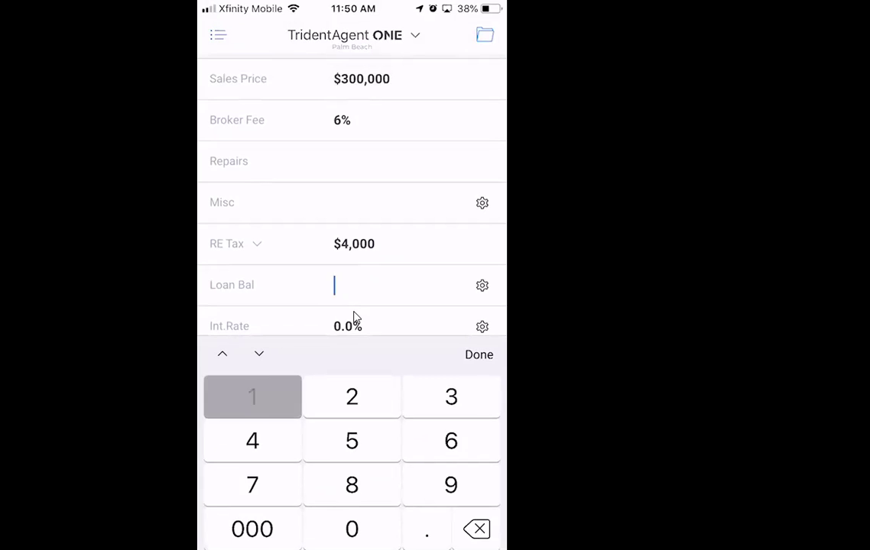
pyautogui.write('000')
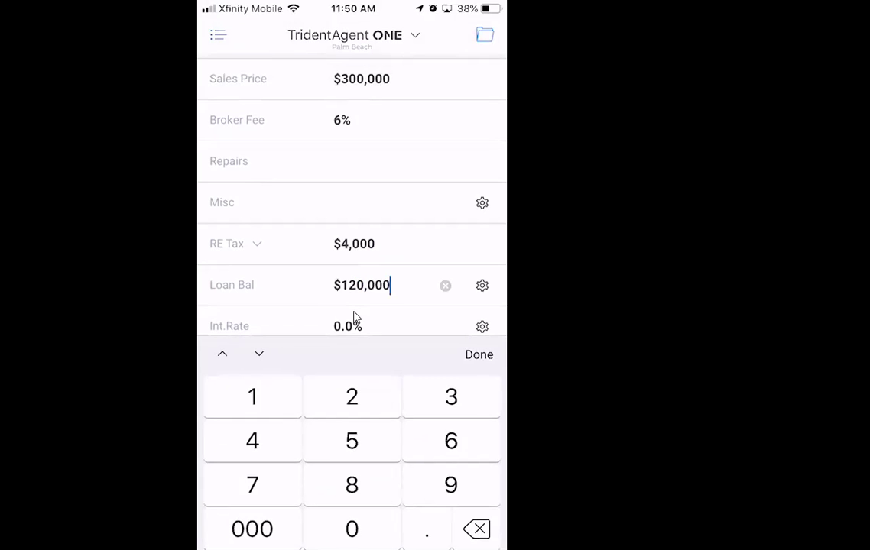
pyautogui.press('Return')
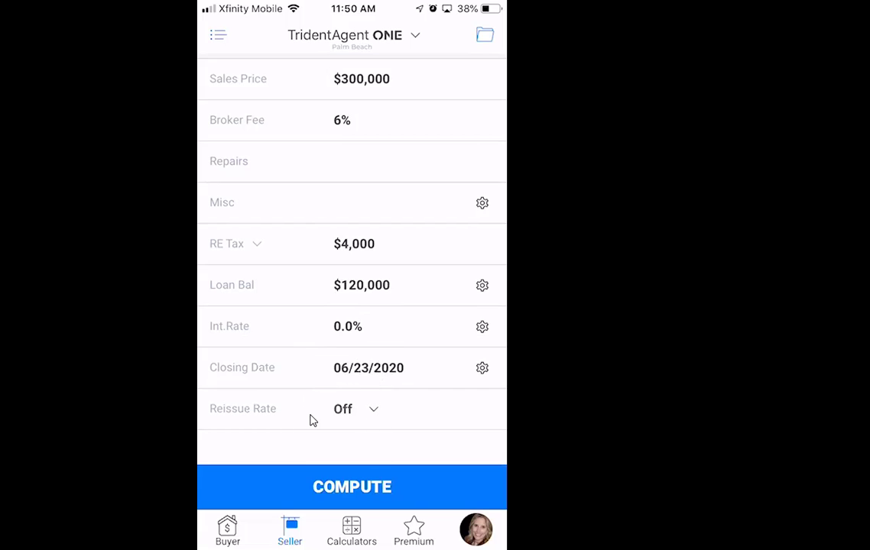
pyautogui.click(375, 405)
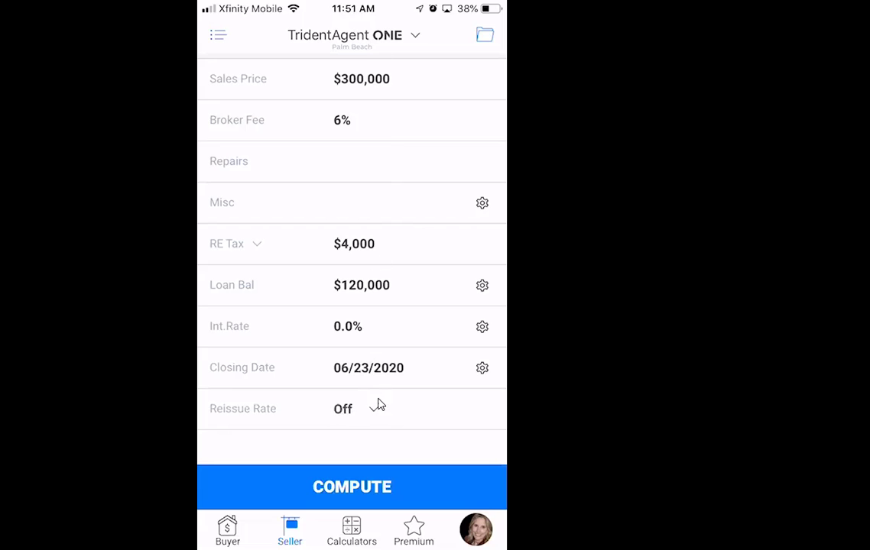
pyautogui.click(368, 475)
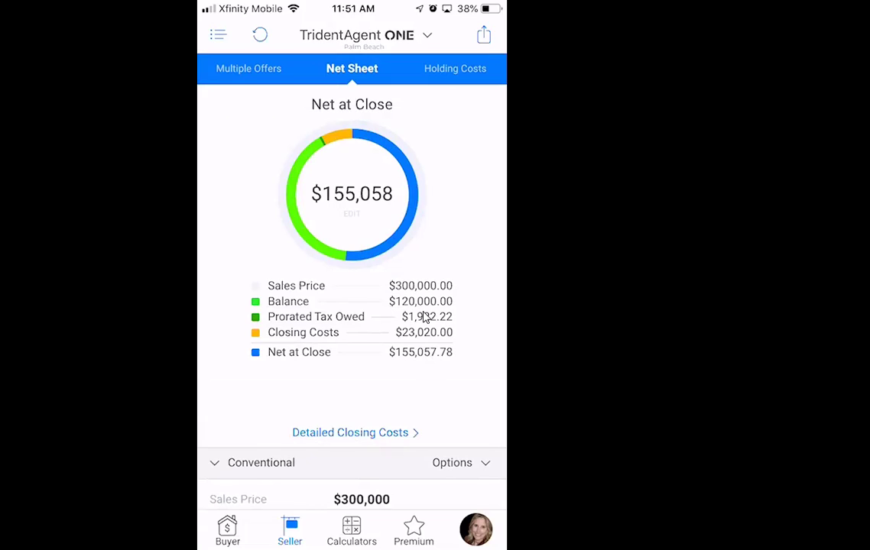
# Add a first offer under Multiple Offers with an offer price of $290,000 and earnest money of $5,000.
pyautogui.click(252, 73)
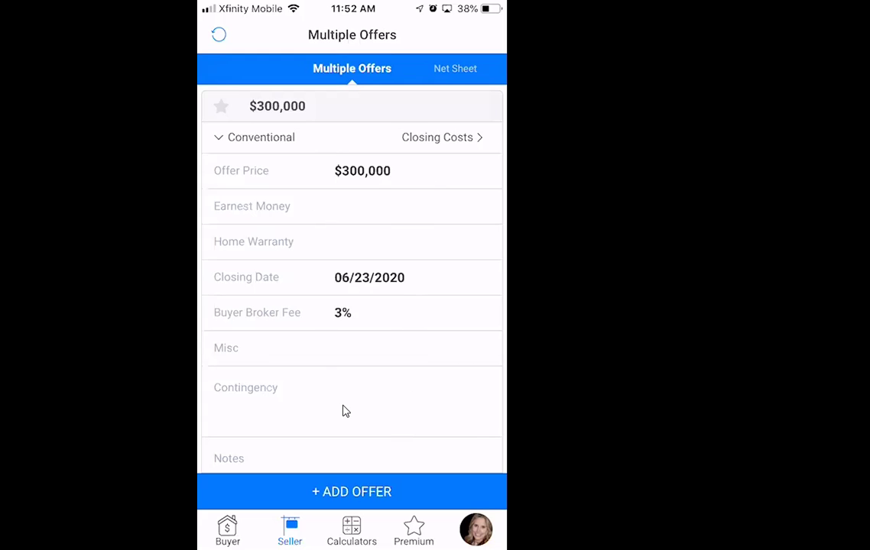
pyautogui.press('BackSpace')
pyautogui.press('BackSpace')
pyautogui.press('BackSpace')
pyautogui.press('BackSpace')
pyautogui.press('BackSpace')
pyautogui.press('BackSpace')
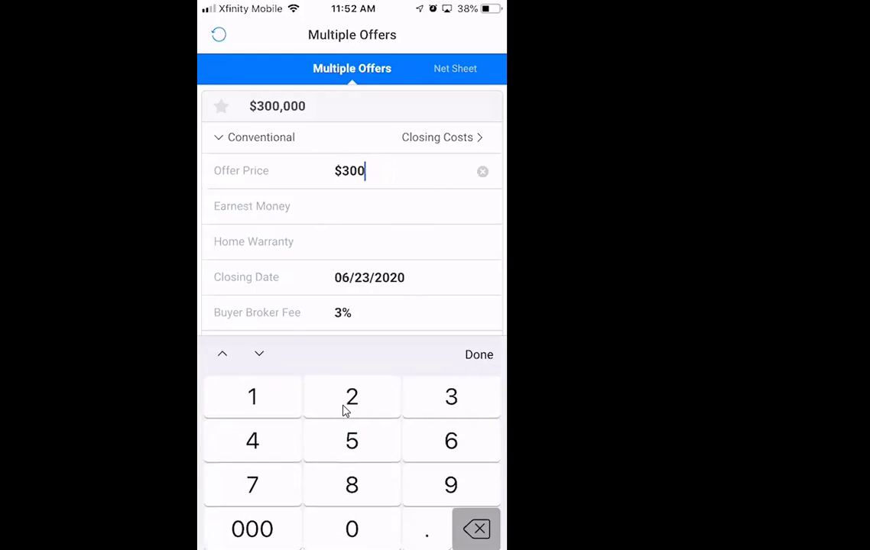
pyautogui.write('2900000')
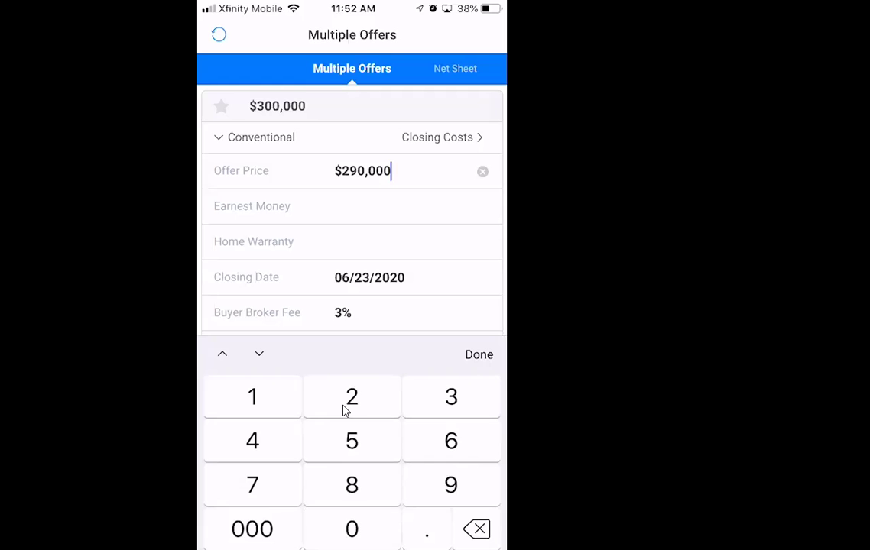
pyautogui.press('Tab')
pyautogui.write('5000')
pyautogui.press('Return')
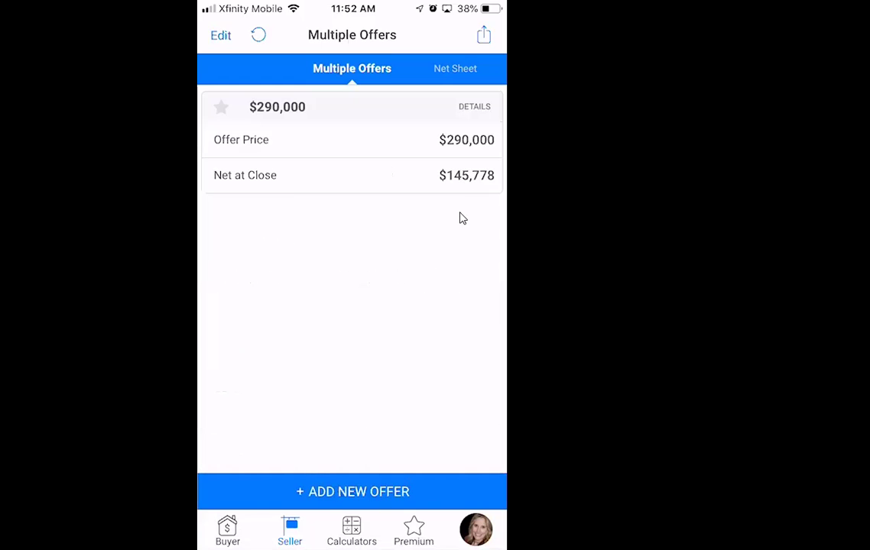
# Add a second offer with a price of $300,000, earnest money of $4,000 and closing date 05/24/2020.
pyautogui.click(359, 493)
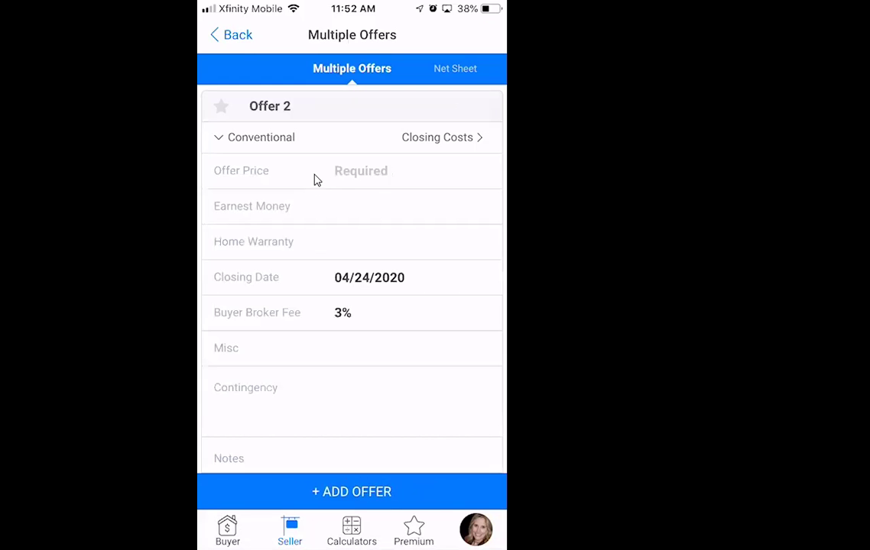
pyautogui.click(367, 177)
pyautogui.write('3000000')
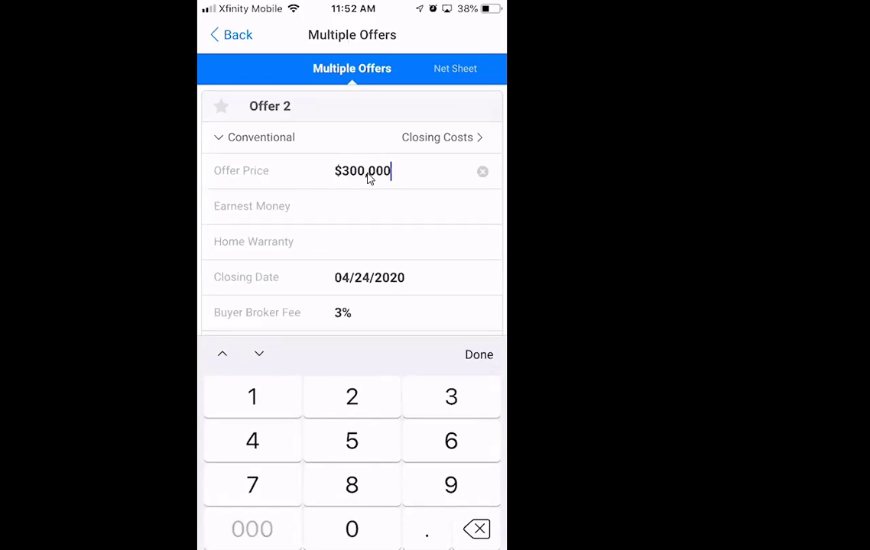
pyautogui.press('Tab')
pyautogui.write('4,000')
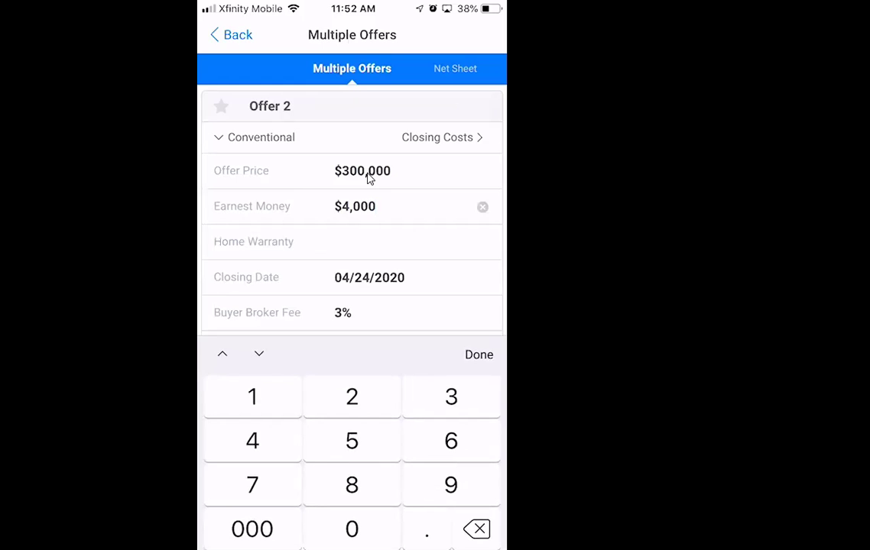
pyautogui.press('Return')
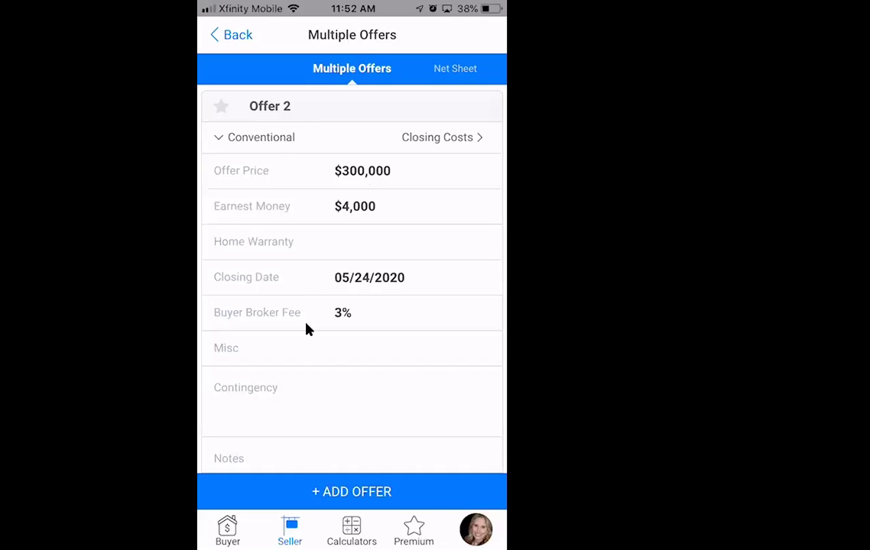
pyautogui.click(363, 489)
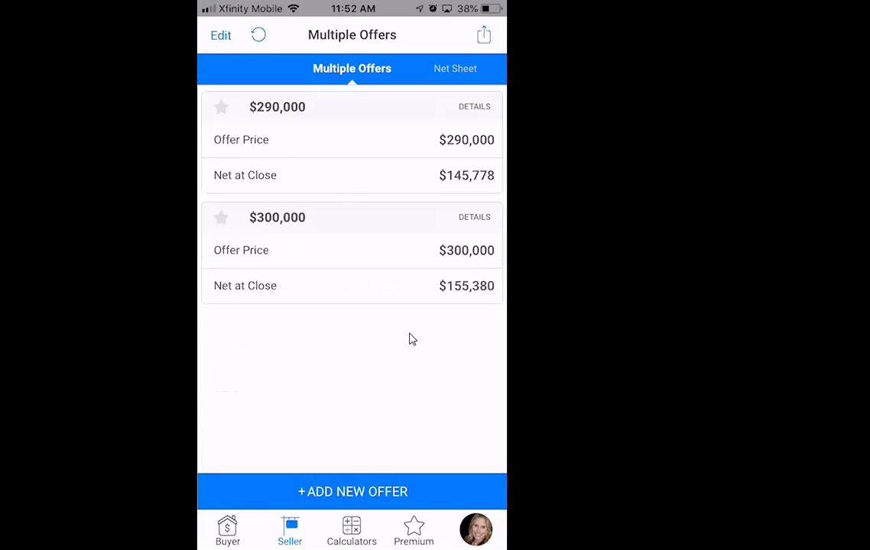
# Open the full report for the multiple offers and the full report for the seller net sheet.
pyautogui.click(486, 35)
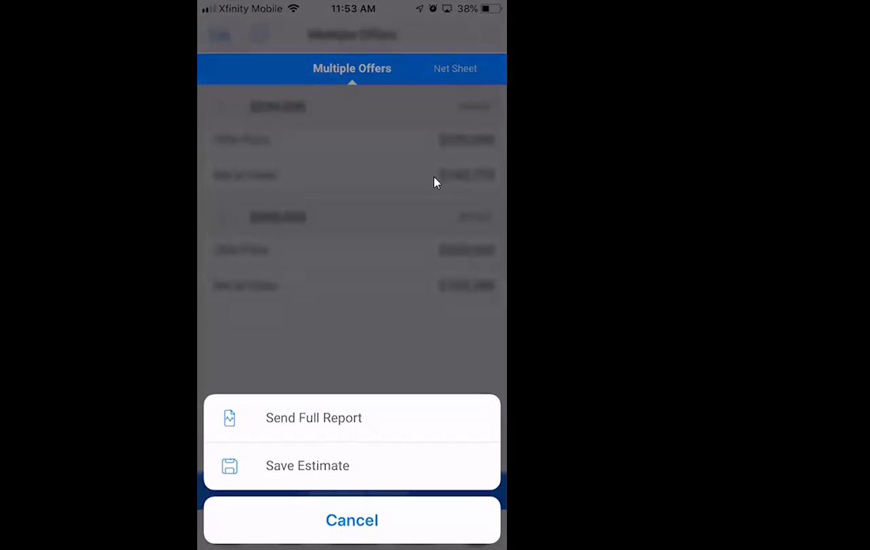
pyautogui.click(336, 420)
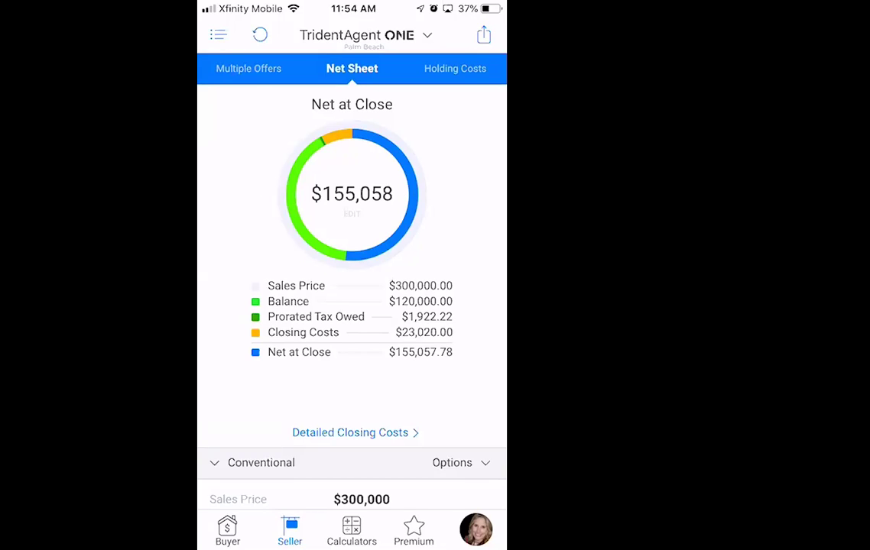
pyautogui.click(484, 37)
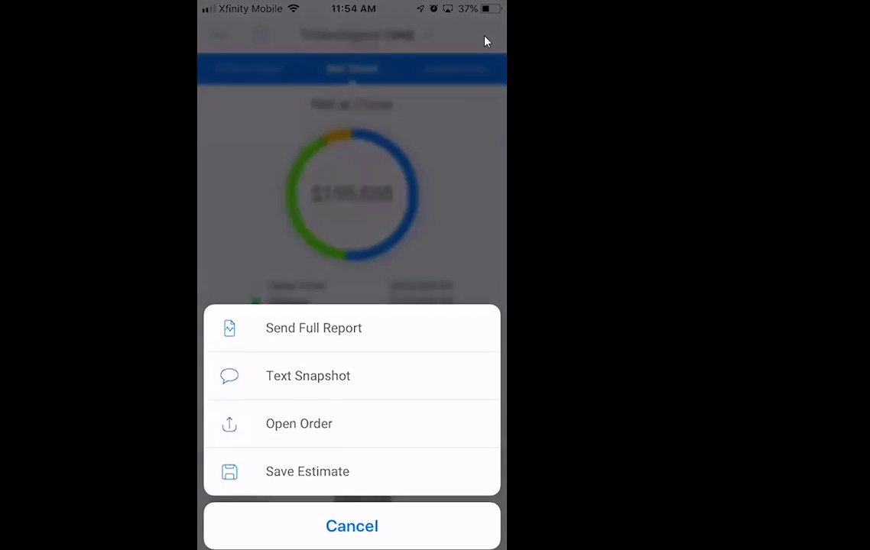
pyautogui.click(304, 324)
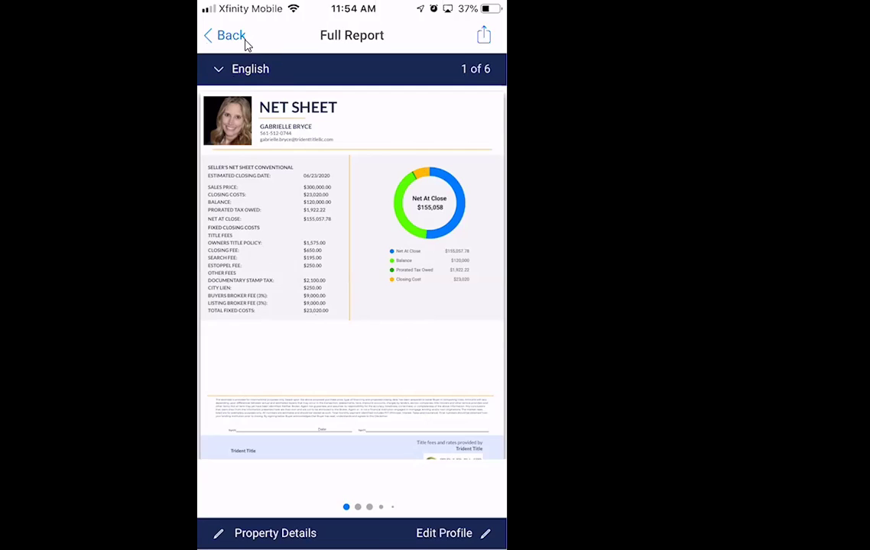
# Browse the languages available for the net sheet's full report.
pyautogui.click(226, 74)
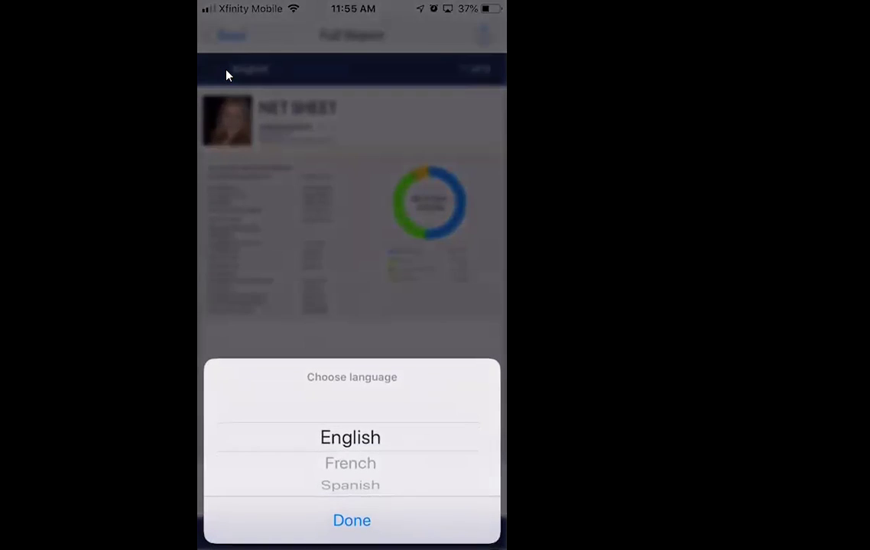
pyautogui.scroll(-1, 350, 450)
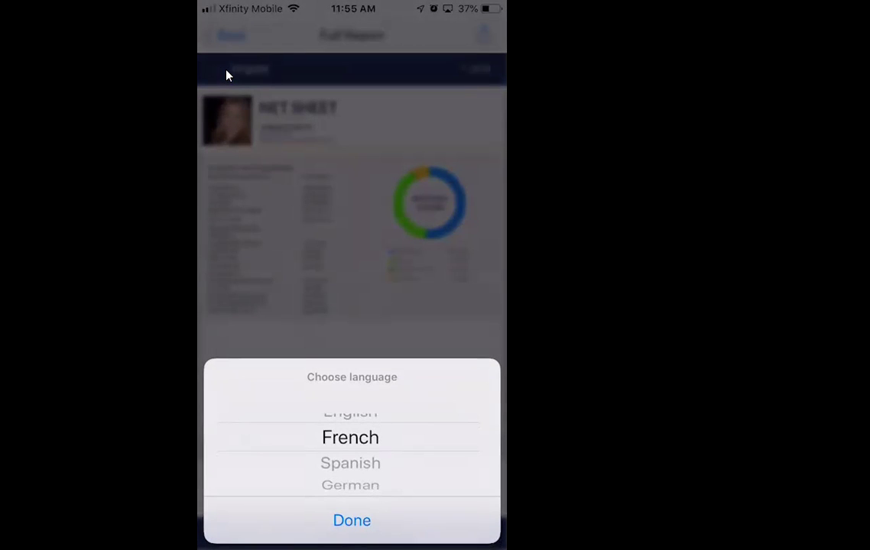
pyautogui.scroll(-1, 350, 451)
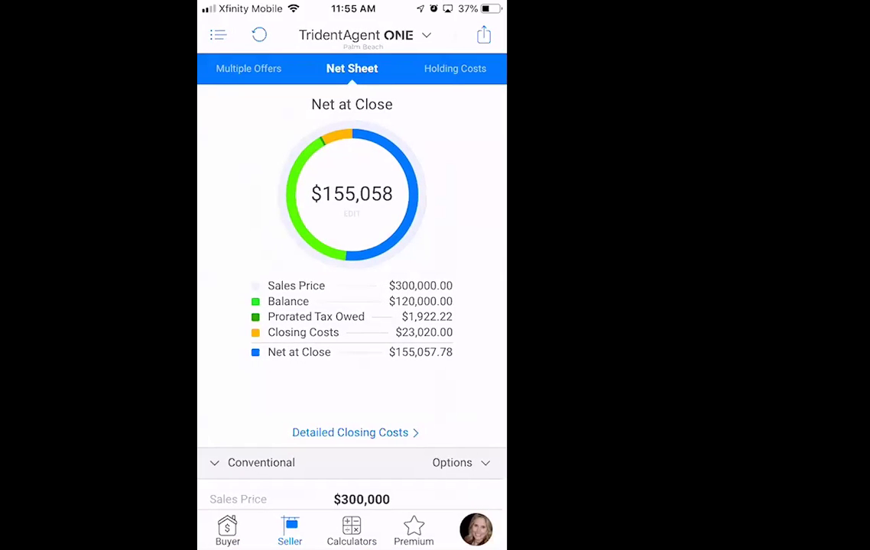
# Open the Rent vs Buy calculator and set the current rent to $2,000 and the home price to $250,000.
pyautogui.click(353, 529)
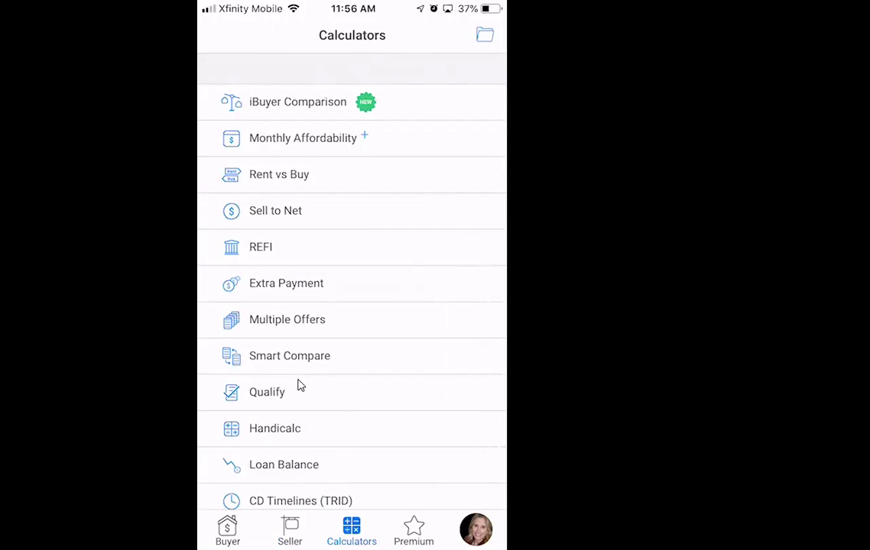
pyautogui.click(293, 176)
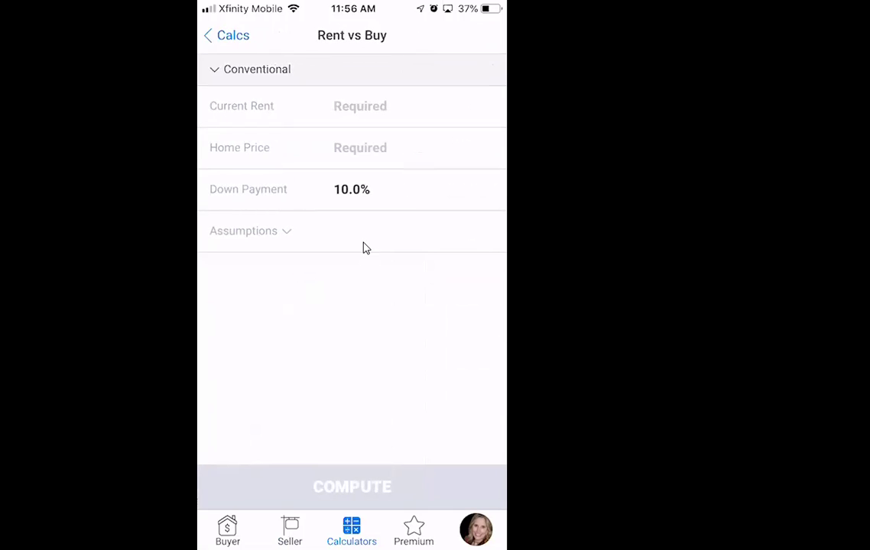
pyautogui.click(366, 115)
pyautogui.write('2000')
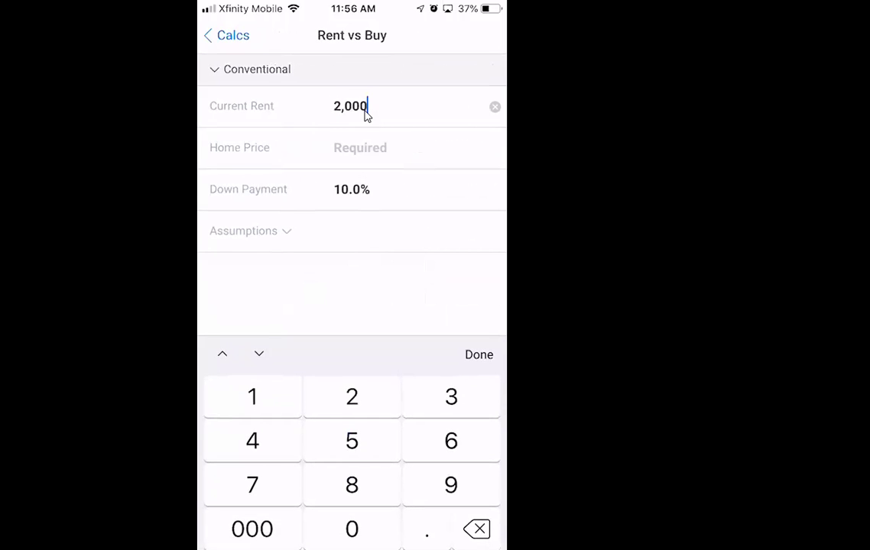
pyautogui.press('Return')
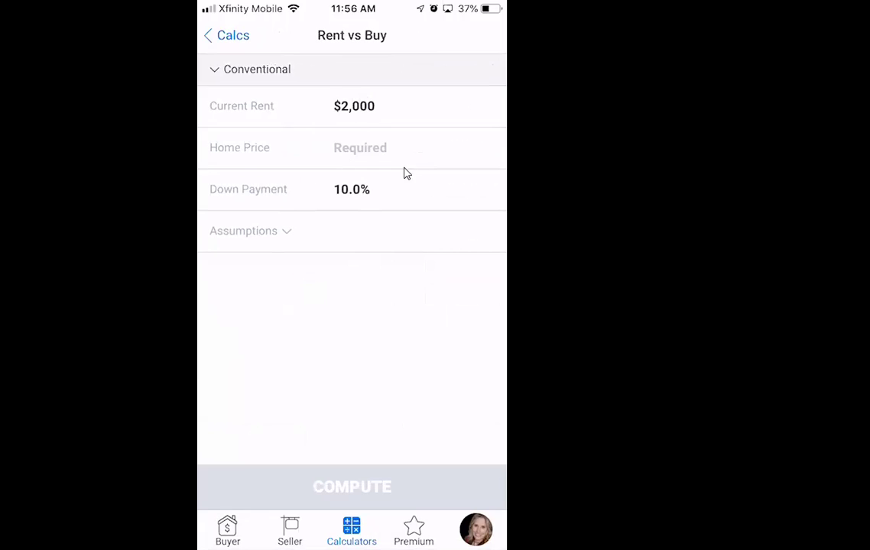
pyautogui.click(353, 153)
pyautogui.write('250,00')
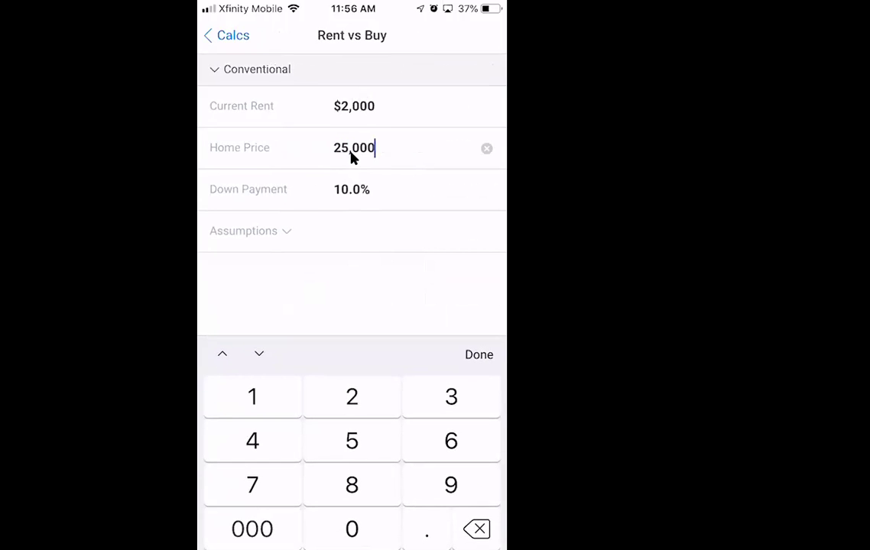
pyautogui.write('0')
pyautogui.press('Return')
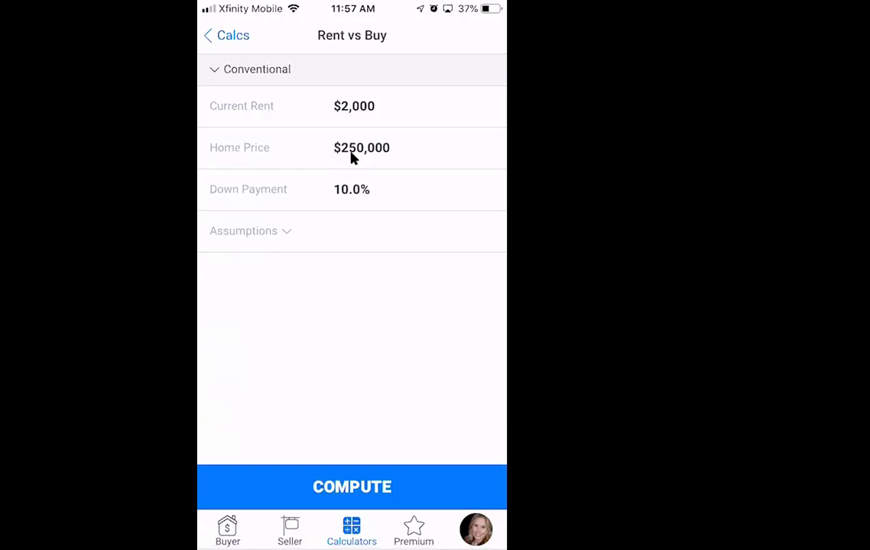
# Set the down payment to 3.5%, review the assumptions and compute the Rent vs Buy comparison.
pyautogui.click(378, 188)
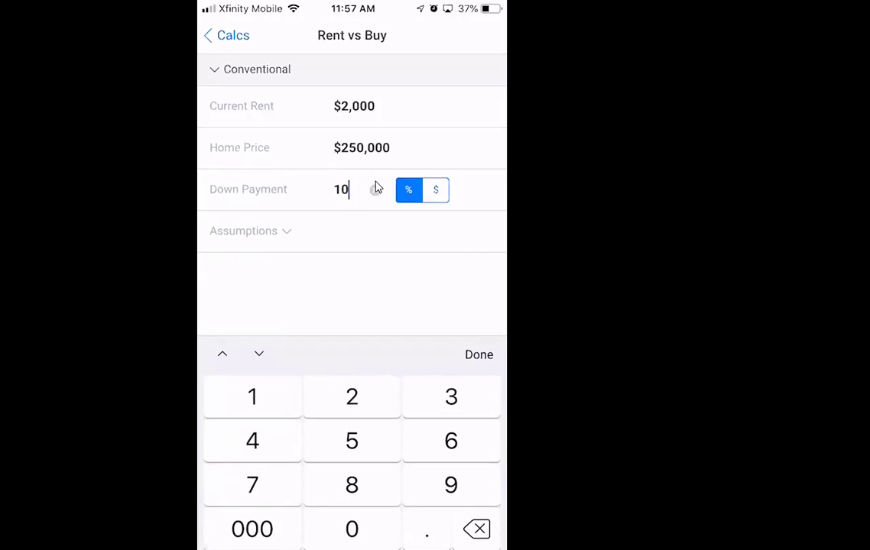
pyautogui.press('BackSpace')
pyautogui.press('BackSpace')
pyautogui.write('3.5')
pyautogui.click(376, 188)
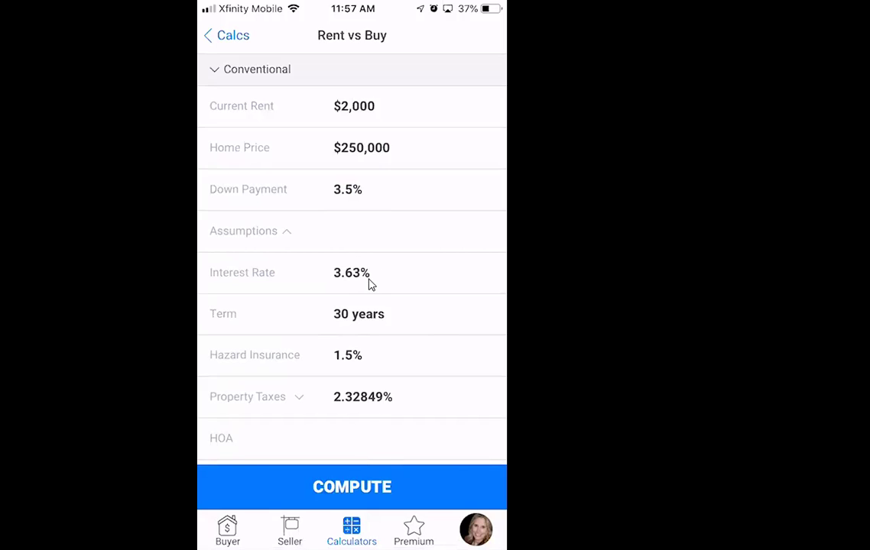
pyautogui.click(288, 232)
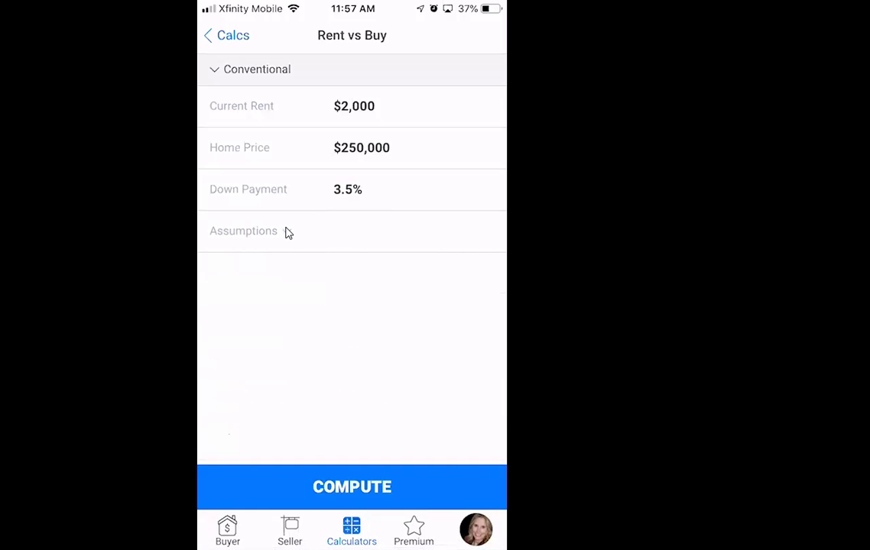
pyautogui.click(379, 489)
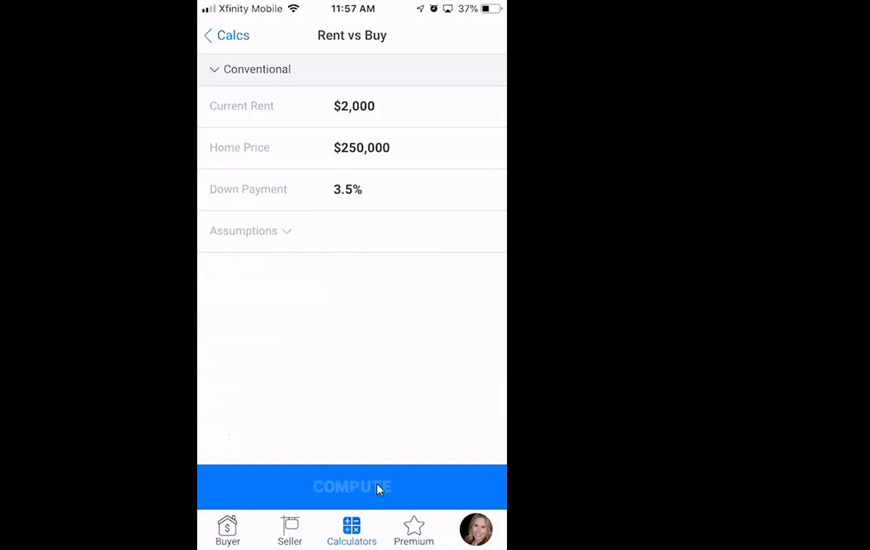
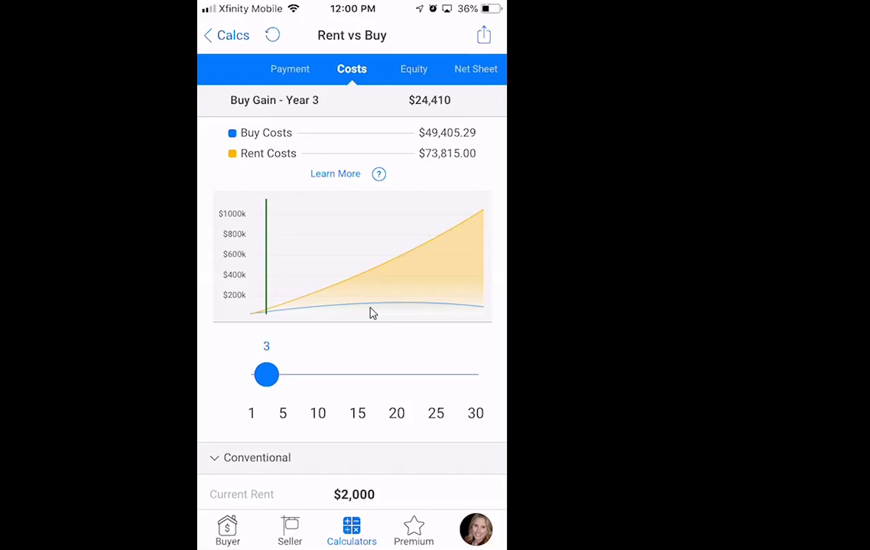
# Open the full report of the Rent vs Buy comparison for sharing.
pyautogui.click(463, 30)
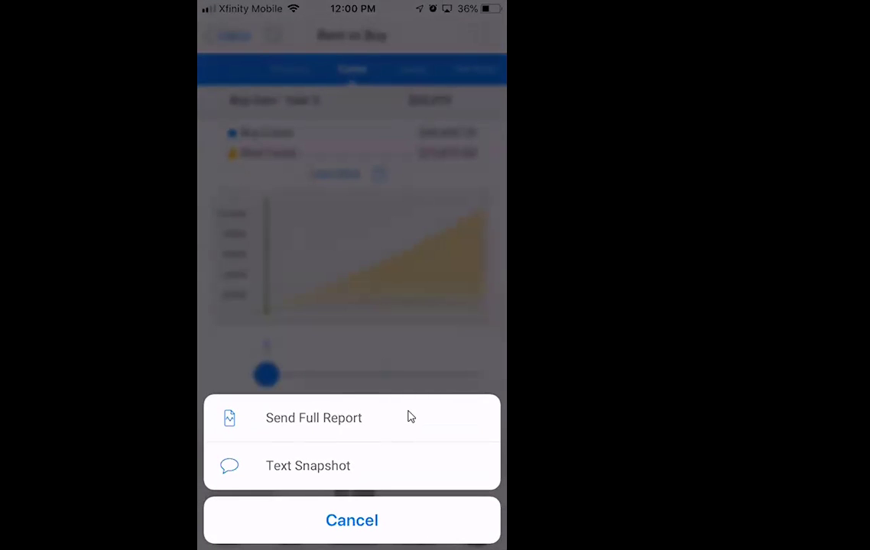
pyautogui.click(432, 396)
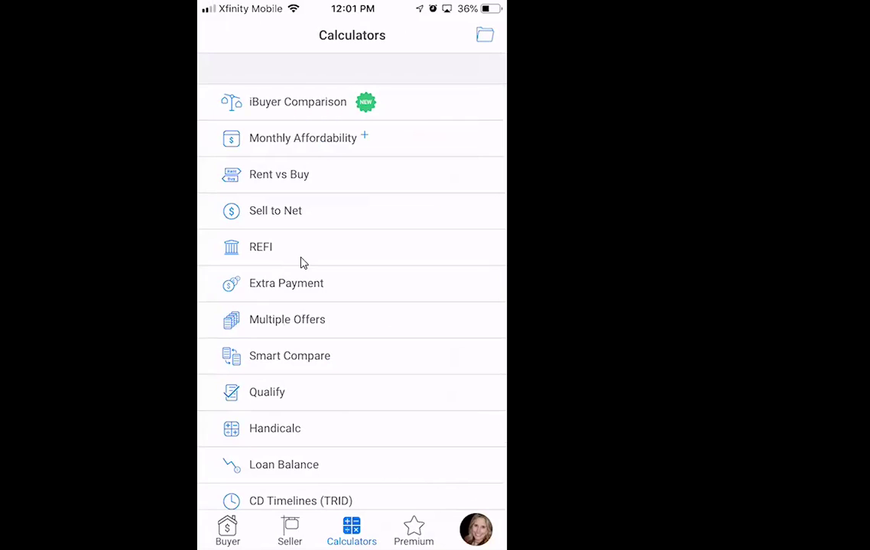
# Open the Sell to Net calculator and set the net goal to $50,000 and the RE tax to $4,000.
pyautogui.click(305, 211)
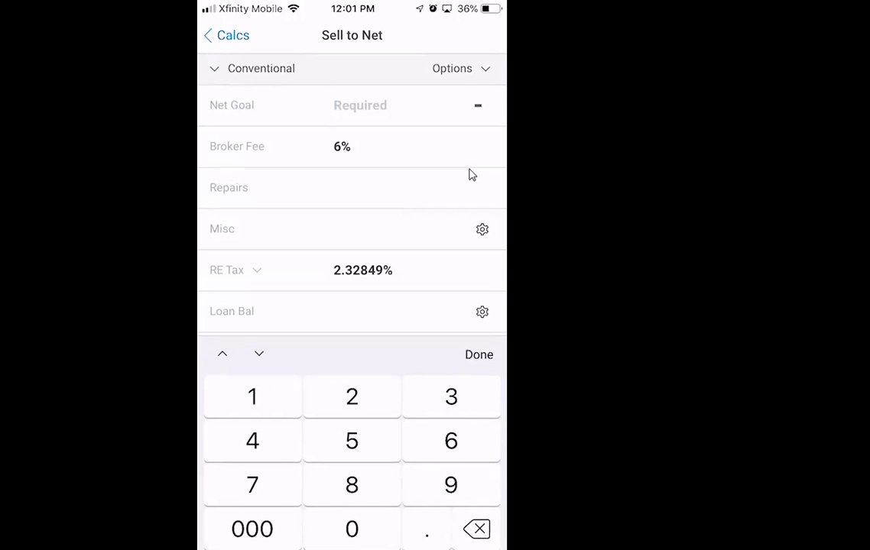
pyautogui.write('500000')
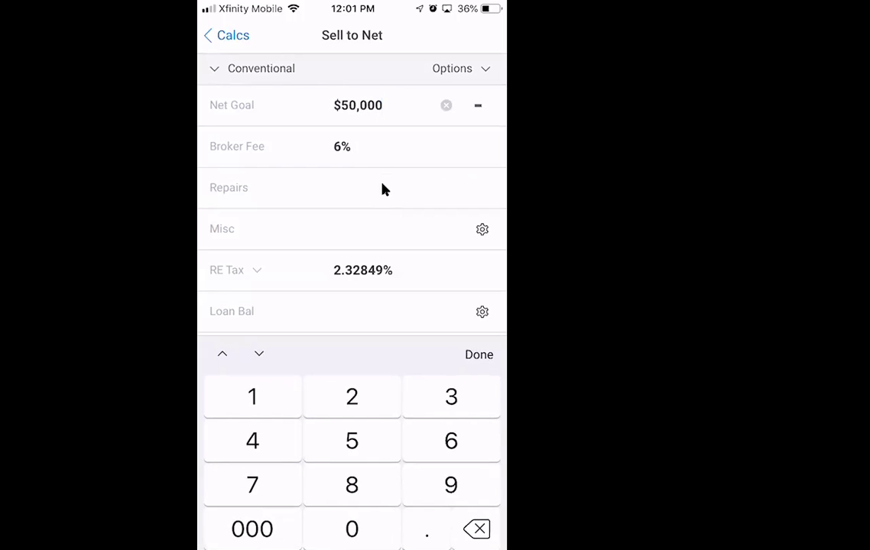
pyautogui.click(397, 273)
pyautogui.press('BackSpace')
pyautogui.press('BackSpace')
pyautogui.press('BackSpace')
pyautogui.press('BackSpace')
pyautogui.press('BackSpace')
pyautogui.press('BackSpace')
pyautogui.press('BackSpace')
pyautogui.write('4000')
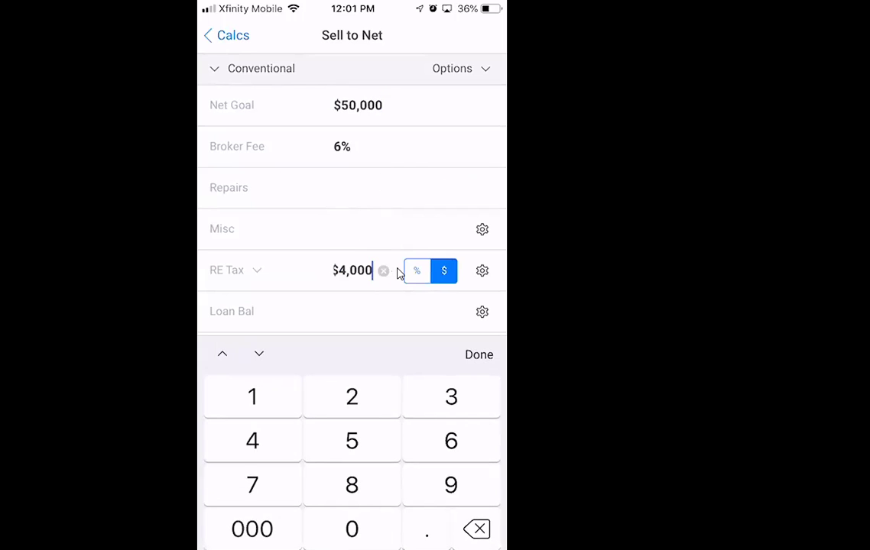
pyautogui.click(397, 274)
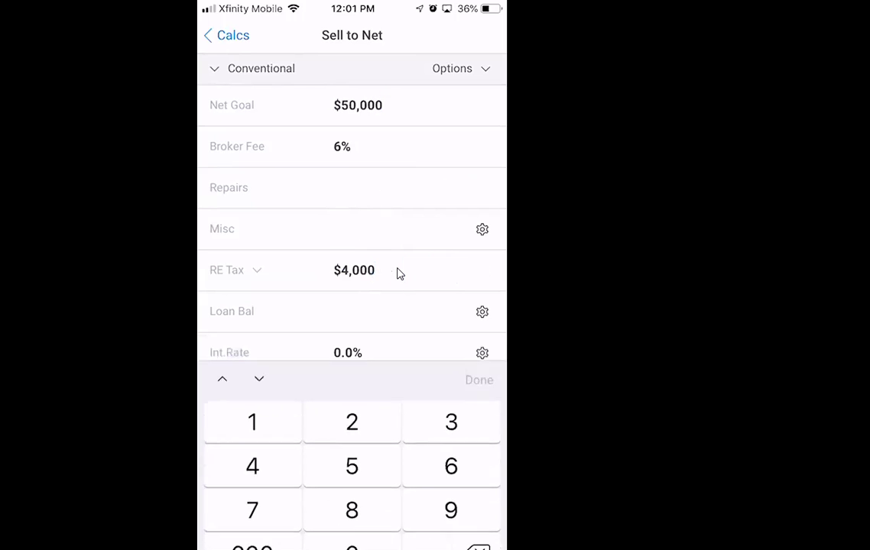
# Set the loan balance to $200,000 and compute the Sell to Net estimate.
pyautogui.click(345, 313)
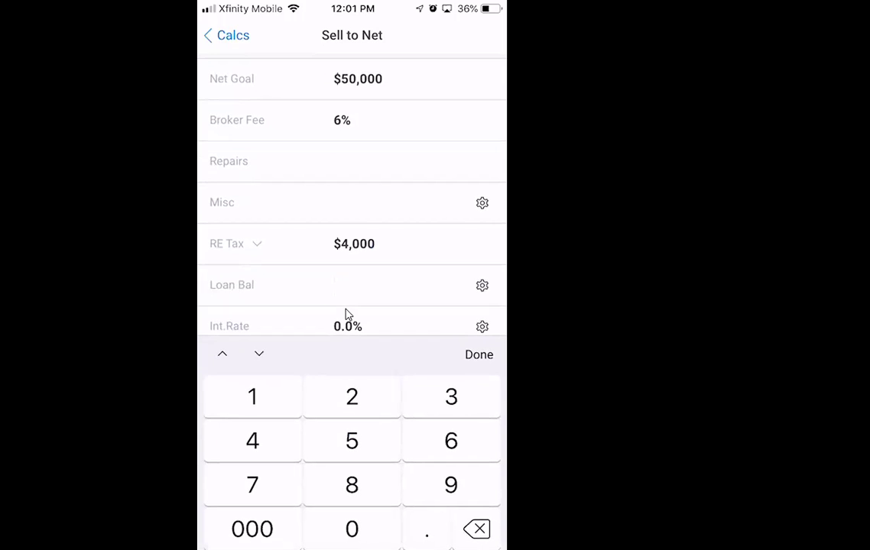
pyautogui.write('200,000')
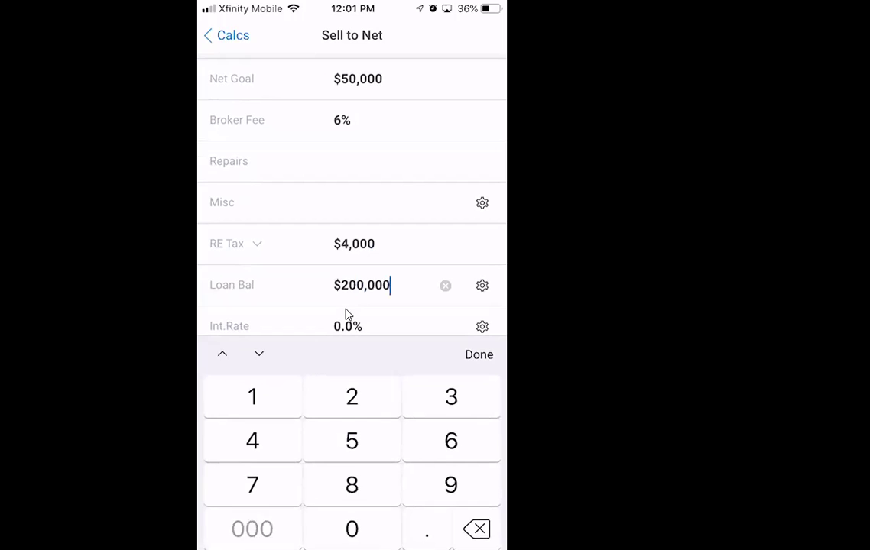
pyautogui.press('Return')
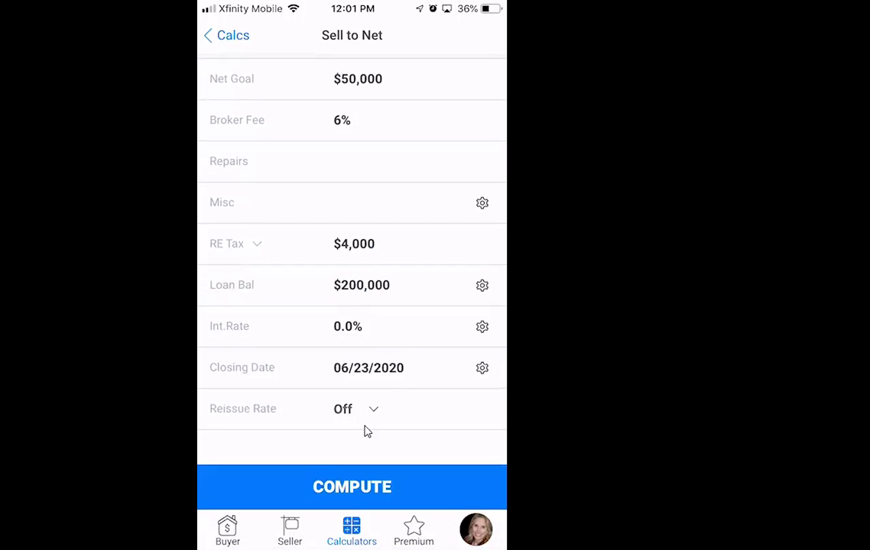
pyautogui.click(387, 485)
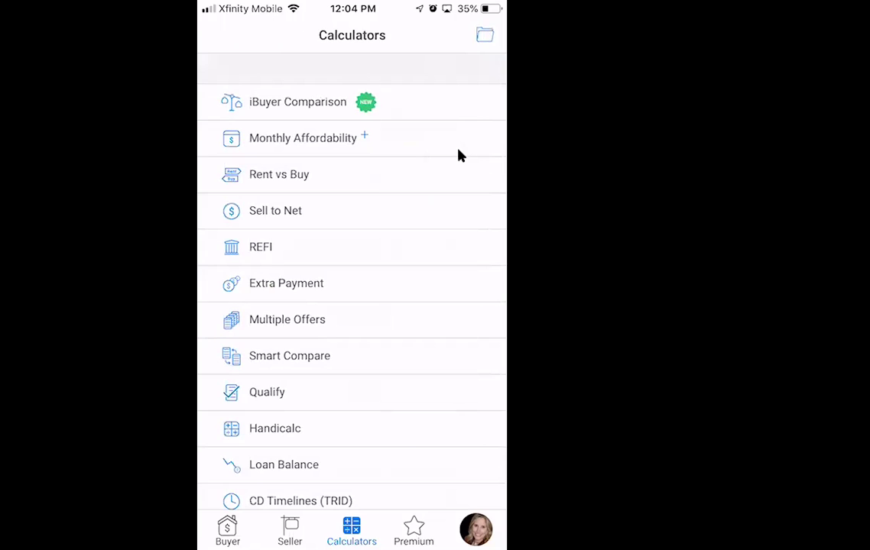
# Compute Monthly Affordability for a desired payment of $1,800 and raise the down payment in the result to 20%.
pyautogui.click(320, 143)
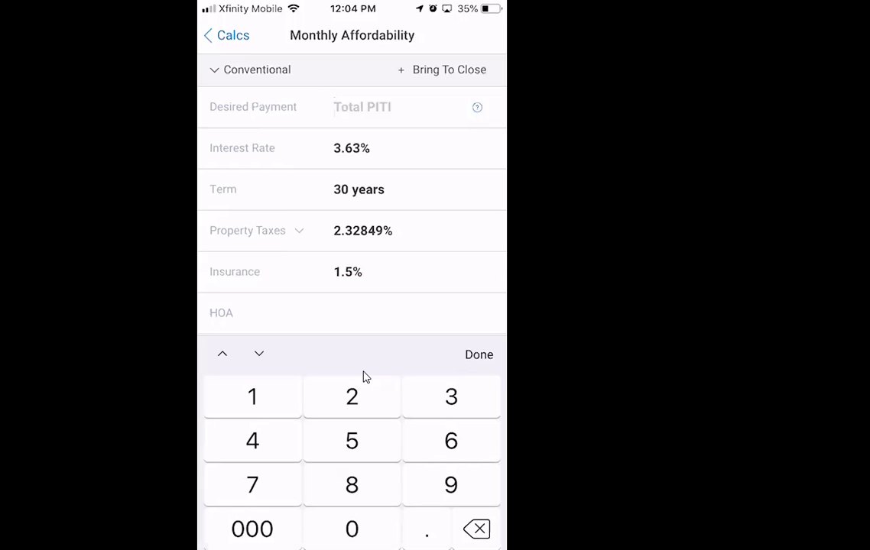
pyautogui.write('1,800')
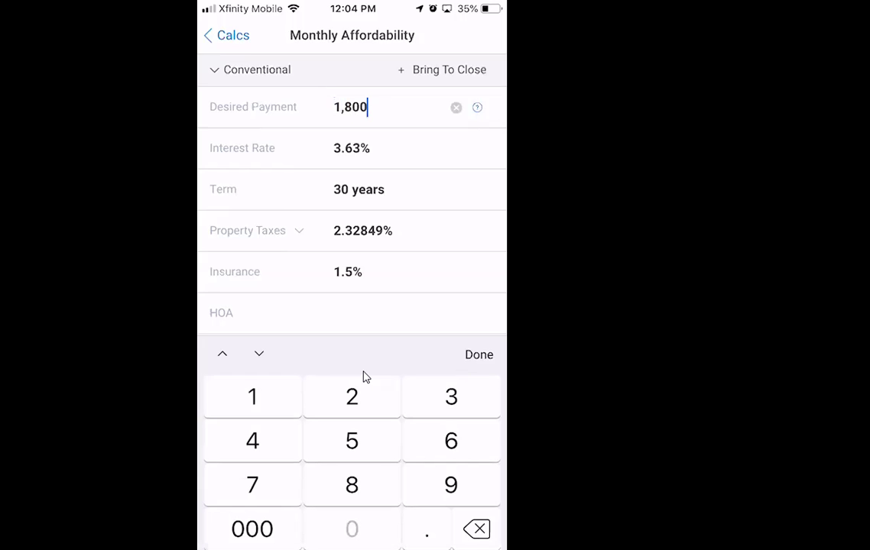
pyautogui.press('Return')
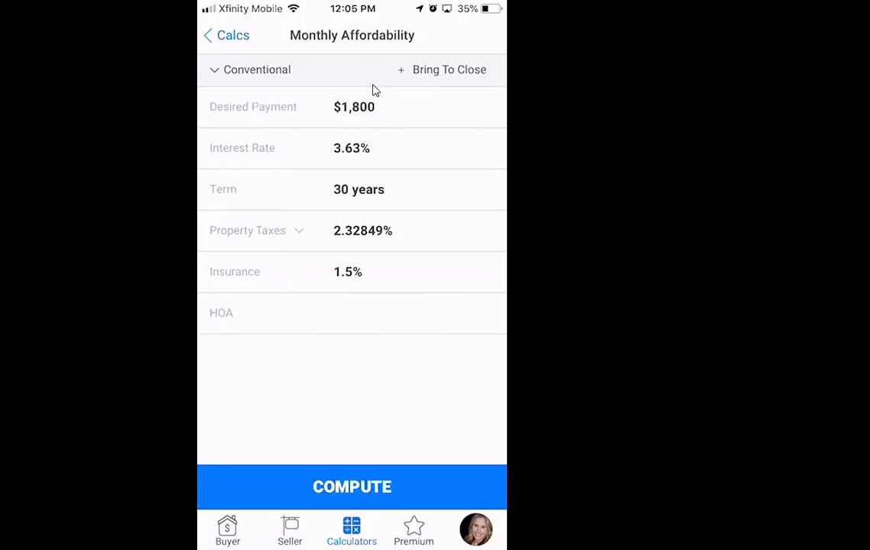
pyautogui.click(342, 488)
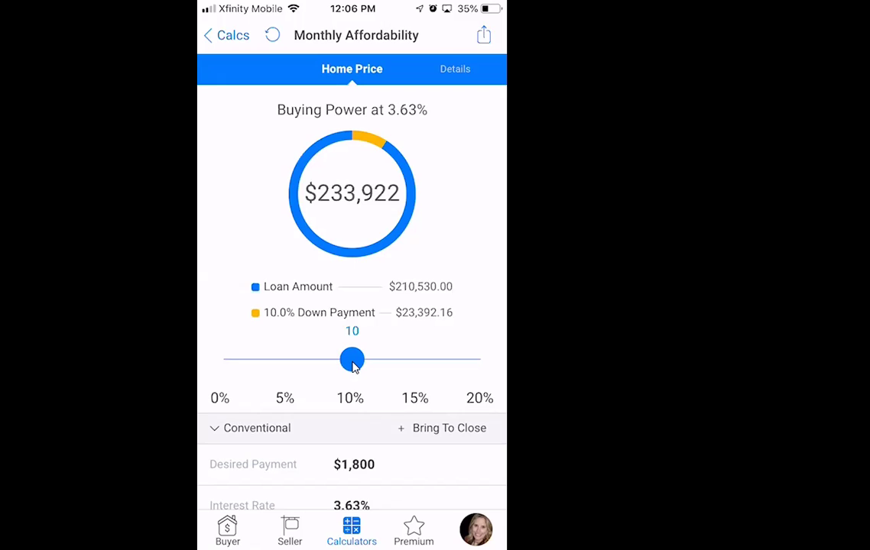
pyautogui.moveTo(351, 360); pyautogui.dragTo(480, 359)
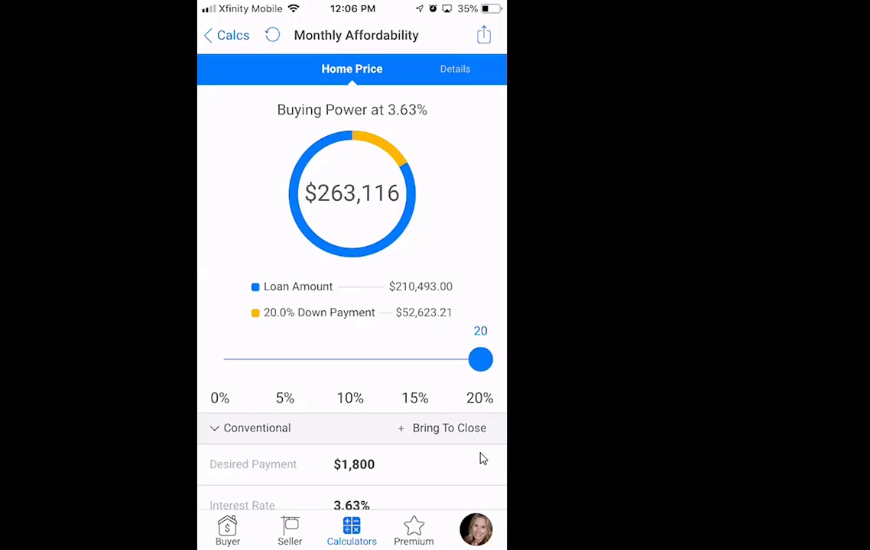
# Set the desired payment to $2,100 and recompute Monthly Affordability.
pyautogui.scroll(-5, 482, 459)
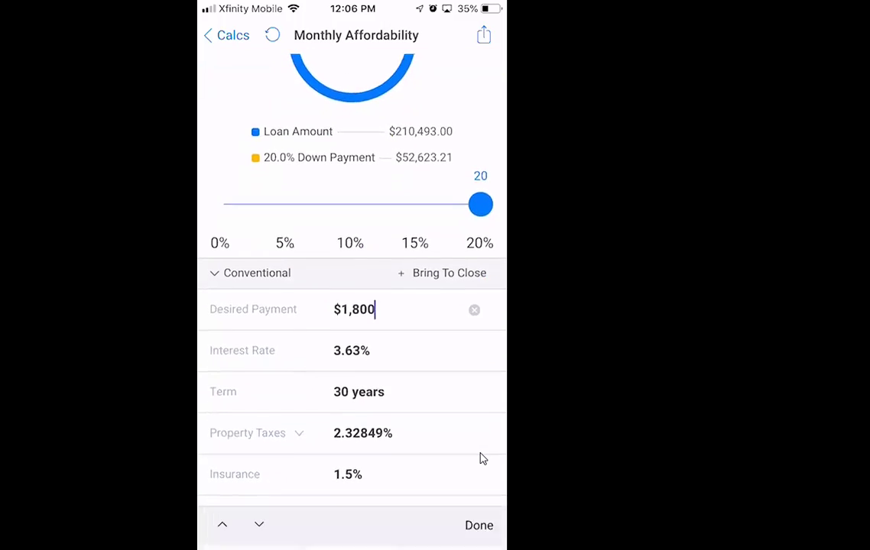
pyautogui.press('BackSpace')
pyautogui.press('BackSpace')
pyautogui.press('BackSpace')
pyautogui.press('BackSpace')
pyautogui.write('210')
pyautogui.press('Return')
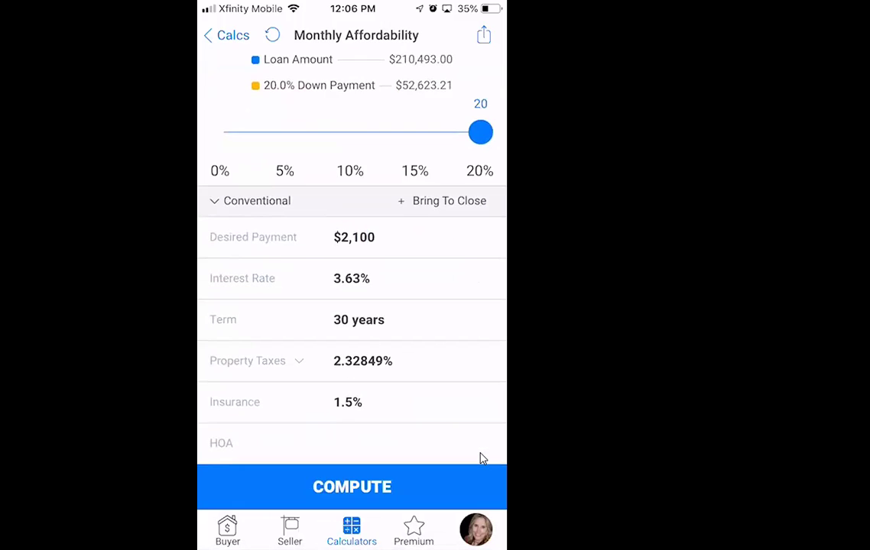
pyautogui.click(480, 467)
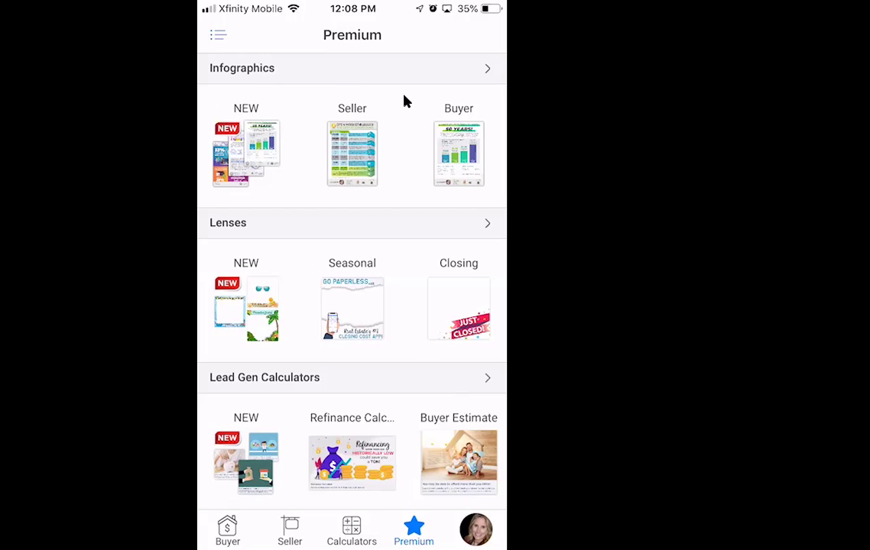
# Browse the new Premium infographics and preview the 2019 Real Estate Recap and the one about the best time to refinance.
pyautogui.scroll(-2, 403, 99)
pyautogui.scroll(1, 403, 99)
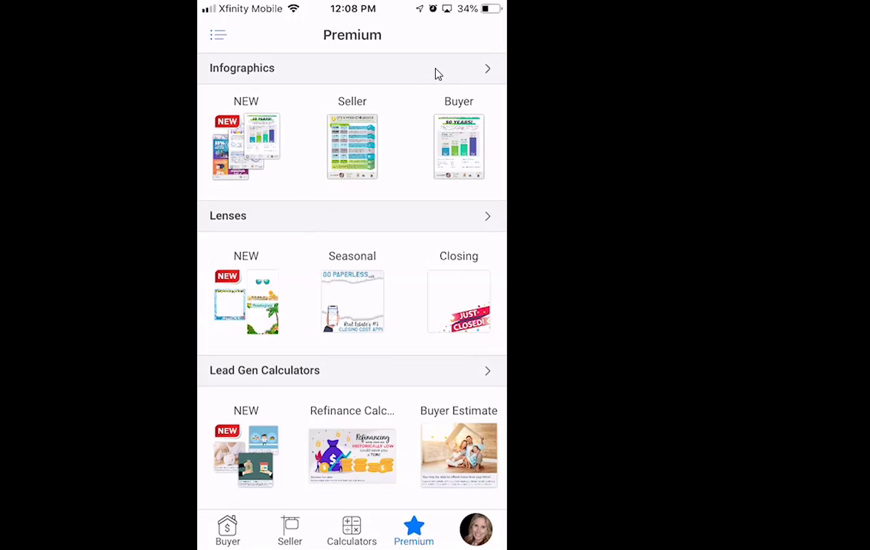
pyautogui.click(238, 137)
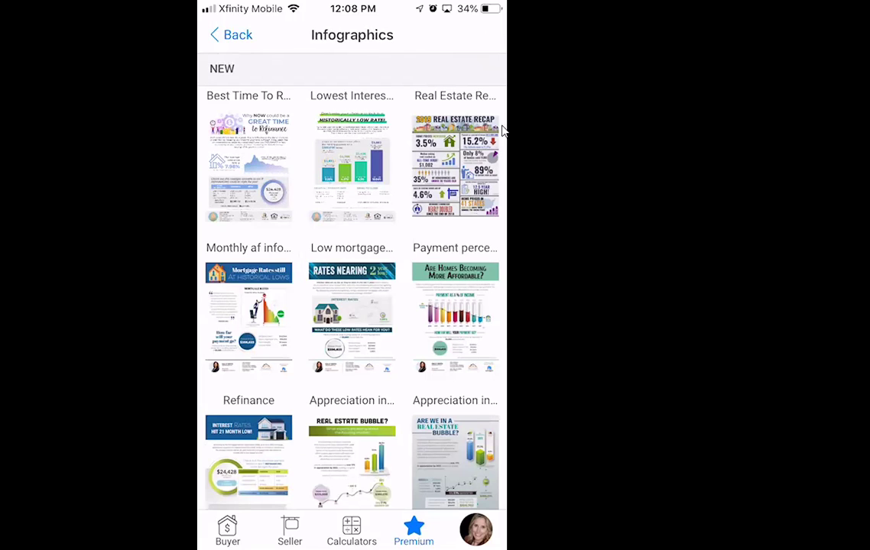
pyautogui.click(463, 170)
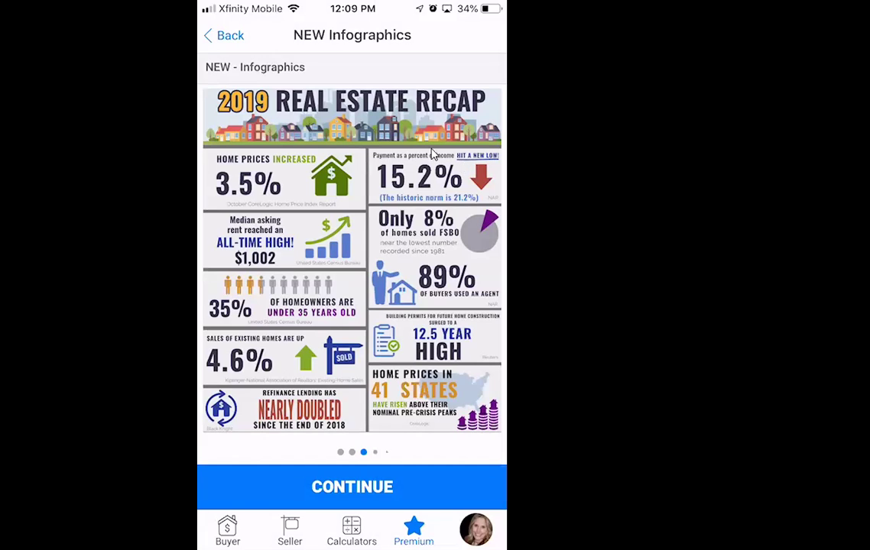
pyautogui.click(226, 36)
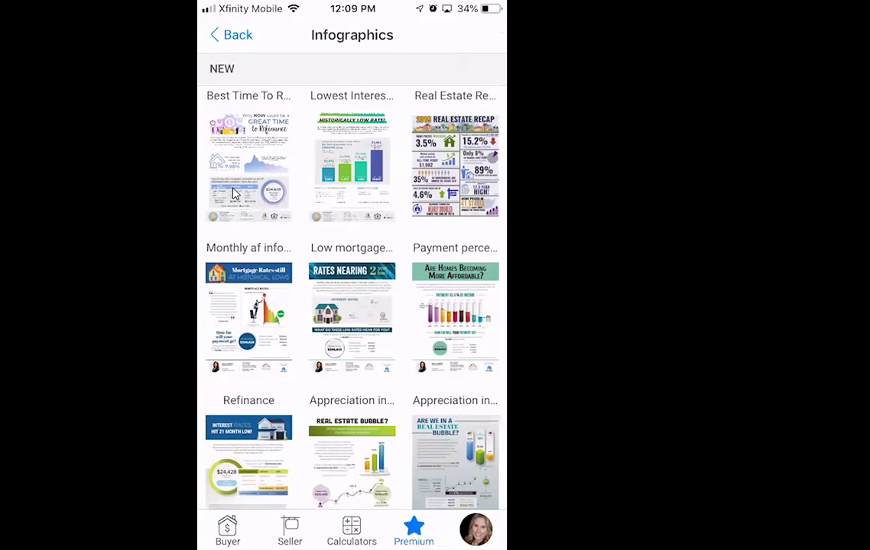
pyautogui.click(258, 153)
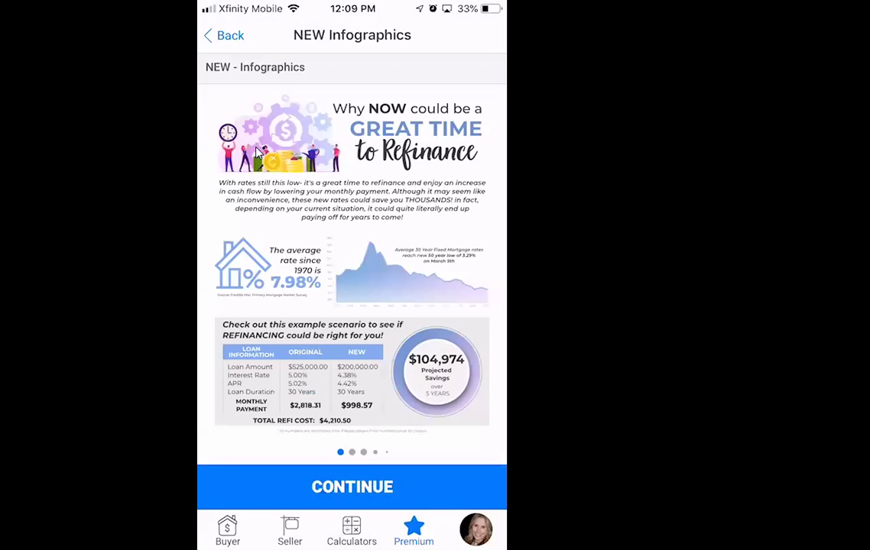
pyautogui.click(238, 38)
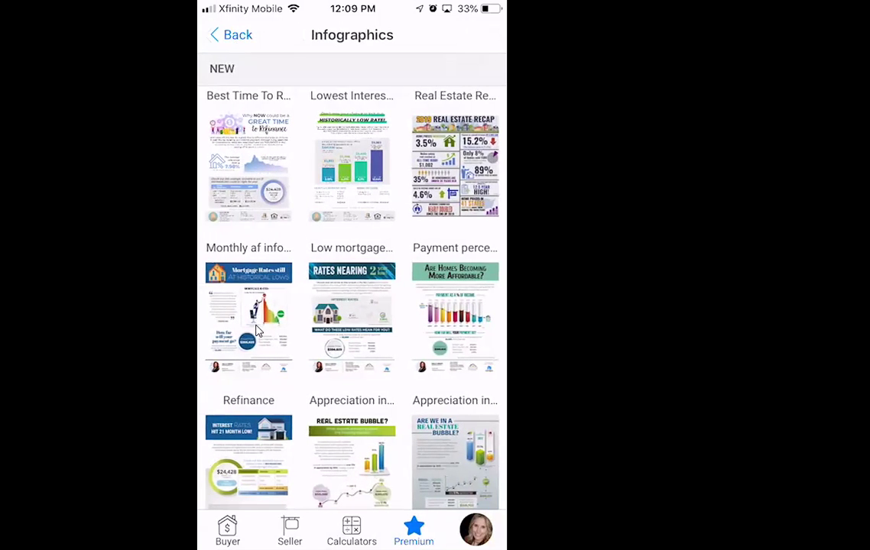
# Choose the "Are Homes Becoming More Affordable?" infographic and set its desired payment to $10,000.
pyautogui.click(461, 301)
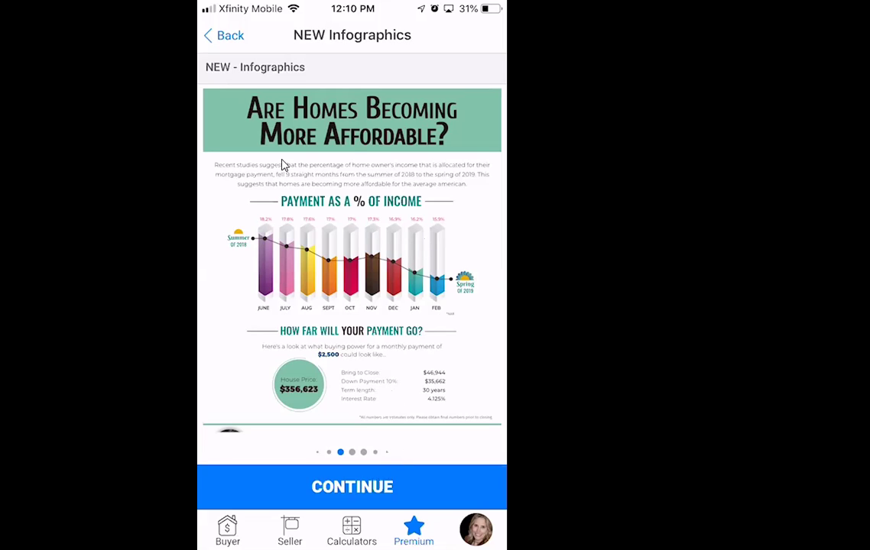
pyautogui.click(363, 490)
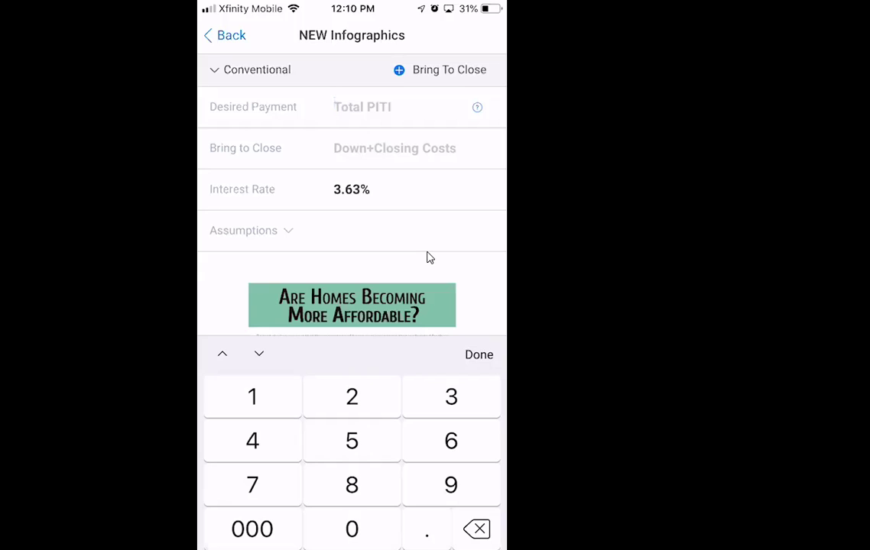
pyautogui.write('2000')
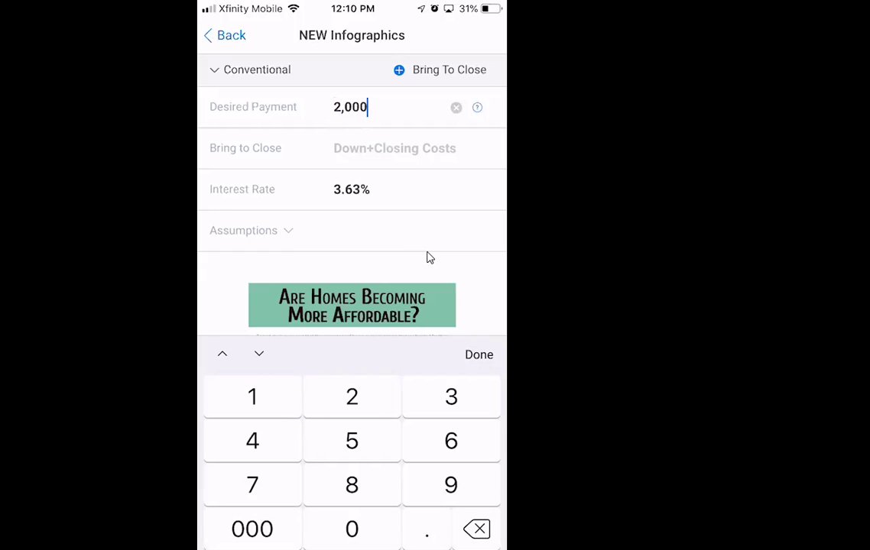
pyautogui.press('BackSpace')
pyautogui.press('BackSpace')
pyautogui.press('BackSpace')
pyautogui.press('BackSpace')
pyautogui.write('10000')
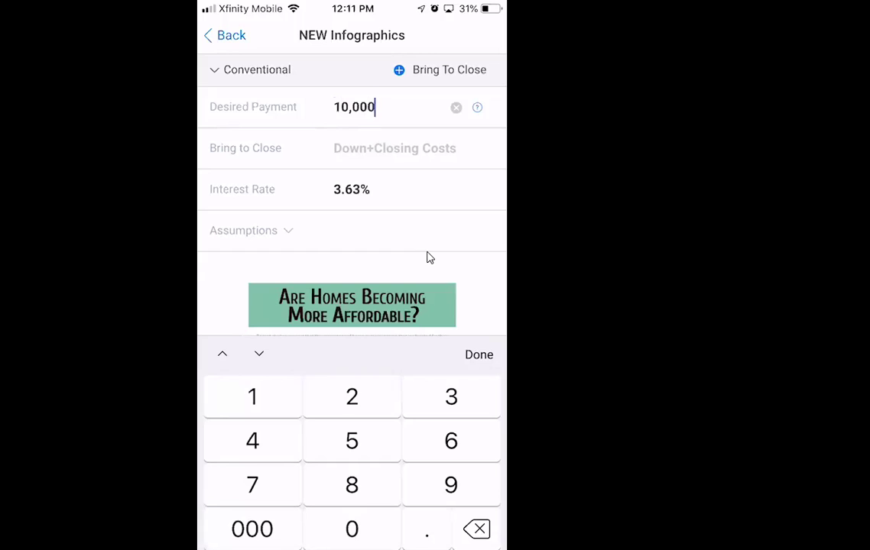
# Set the infographic's bring-to-close amount to $100,000 and compute the customized version.
pyautogui.click(428, 257)
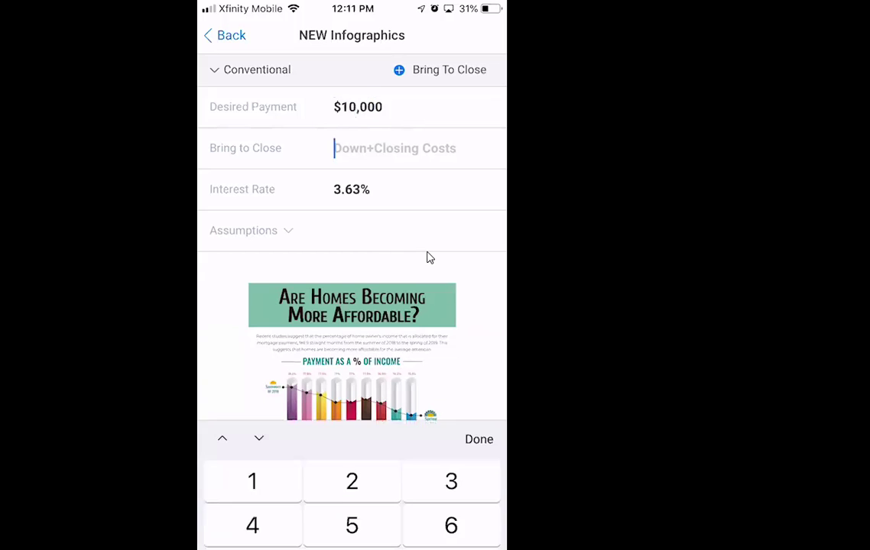
pyautogui.write('100')
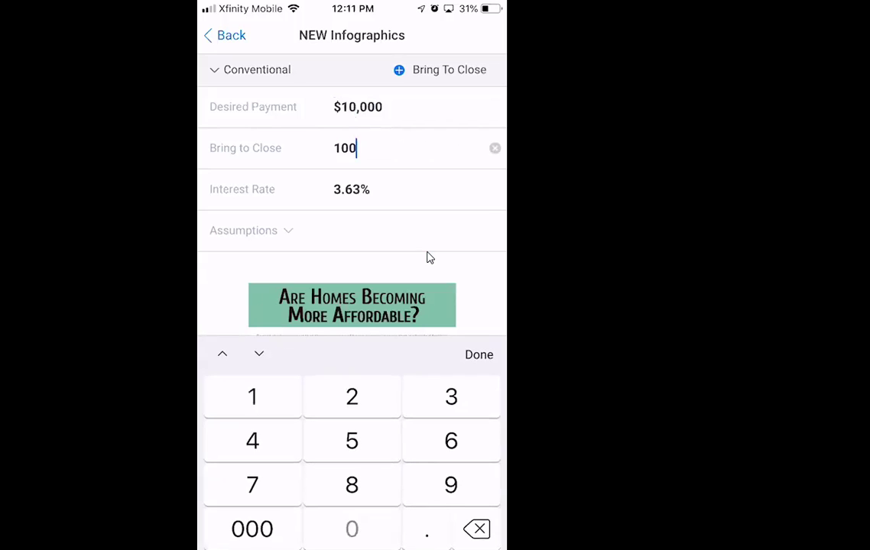
pyautogui.write(',000')
pyautogui.click(428, 258)
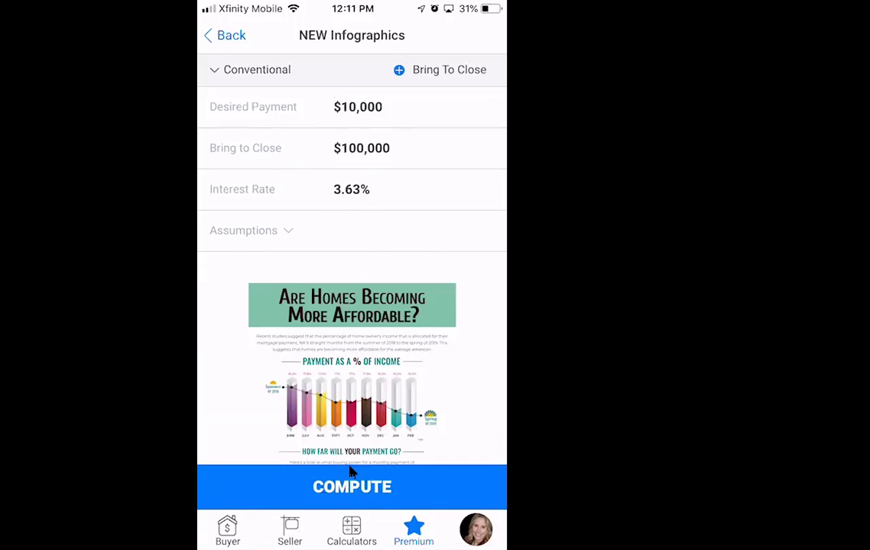
pyautogui.click(365, 490)
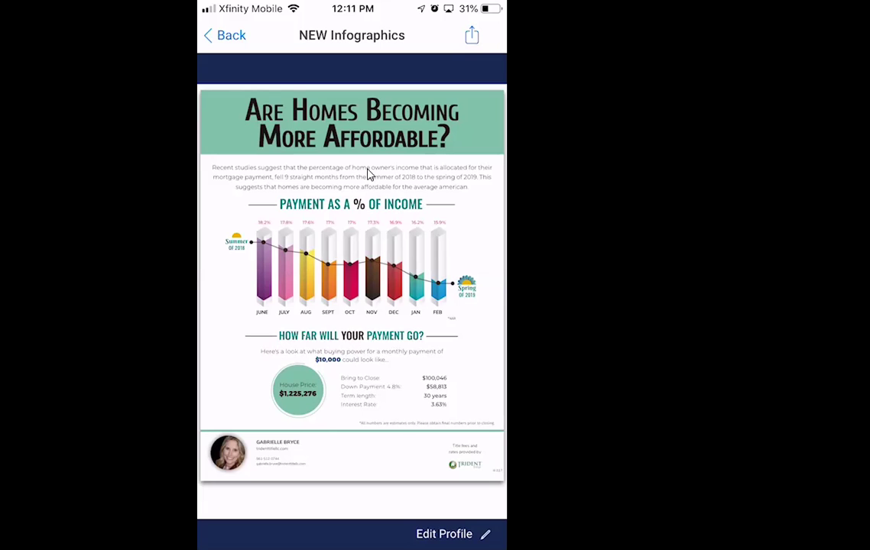
# Save the customized "Are Homes Becoming More Affordable?" infographic through the sharing options.
pyautogui.click(453, 25)
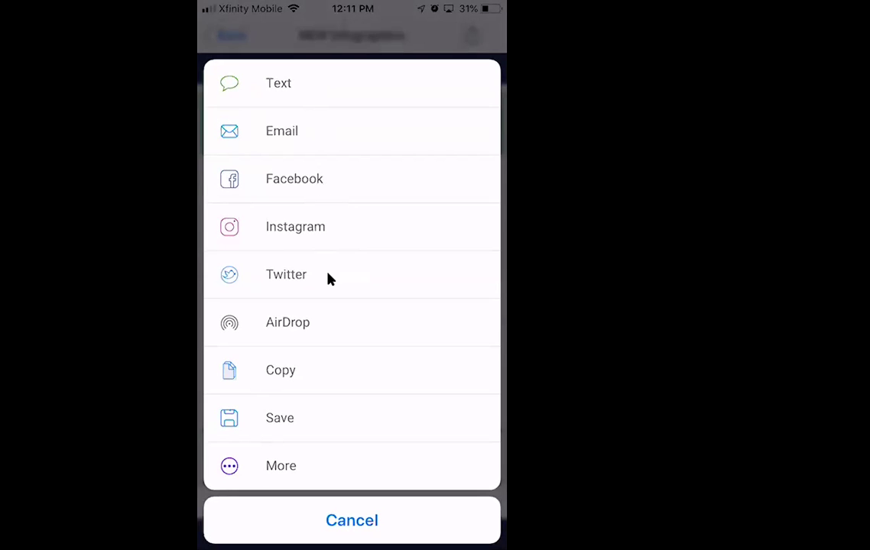
pyautogui.click(305, 422)
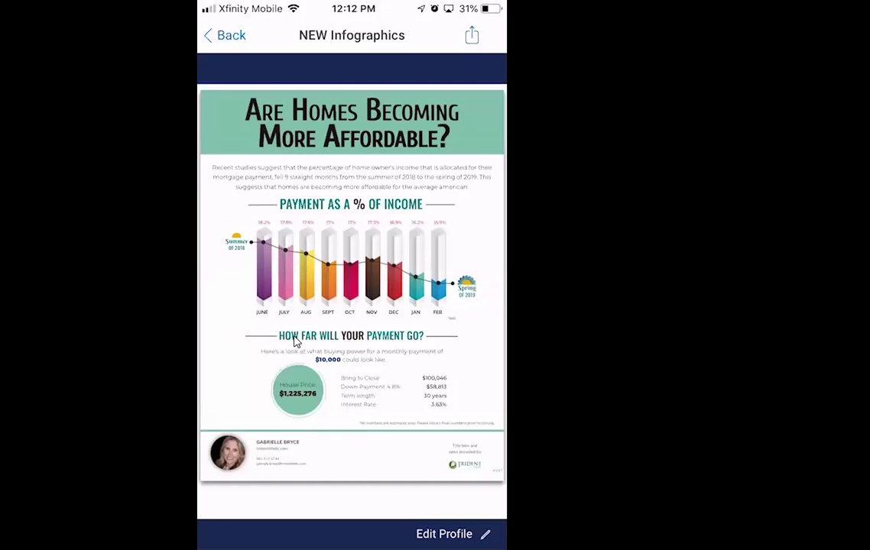
# Return to the list of new infographics and look through the remaining designs down to the Loan Comparison and Smart Compare ones.
pyautogui.click(229, 36)
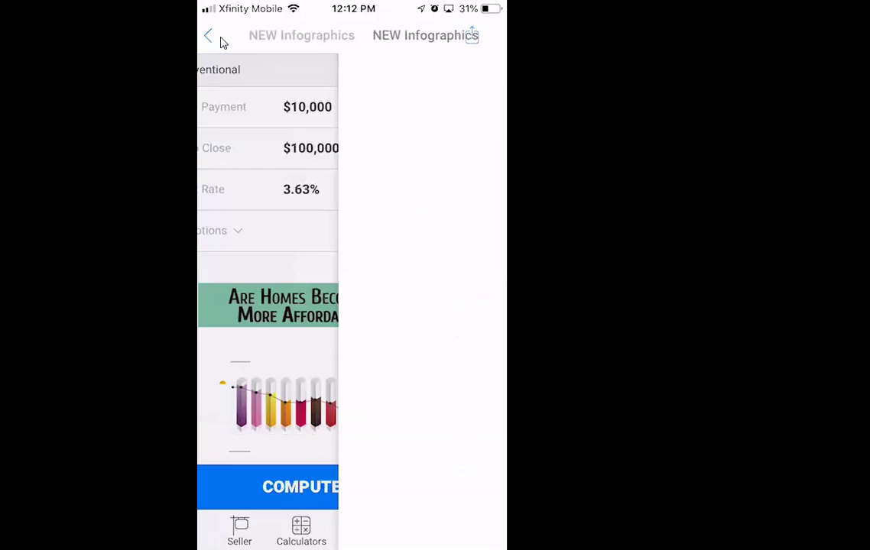
pyautogui.click(221, 41)
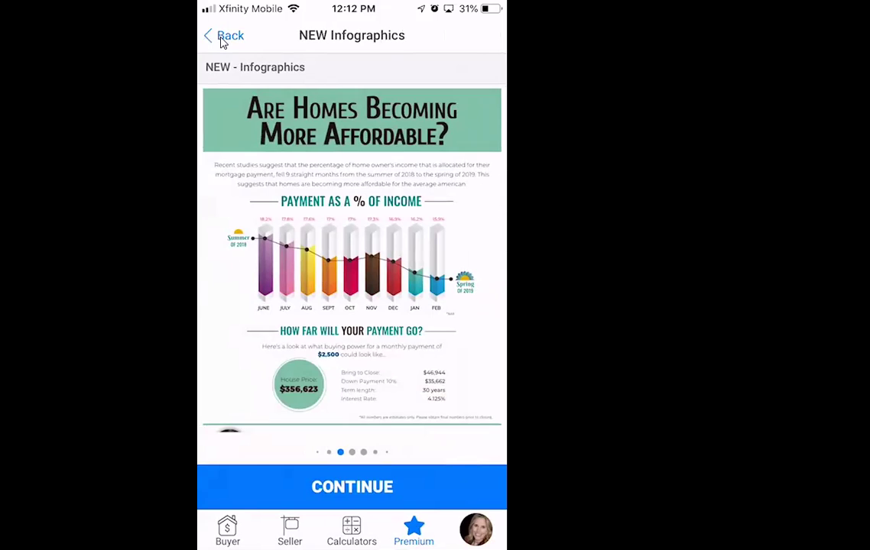
pyautogui.click(222, 38)
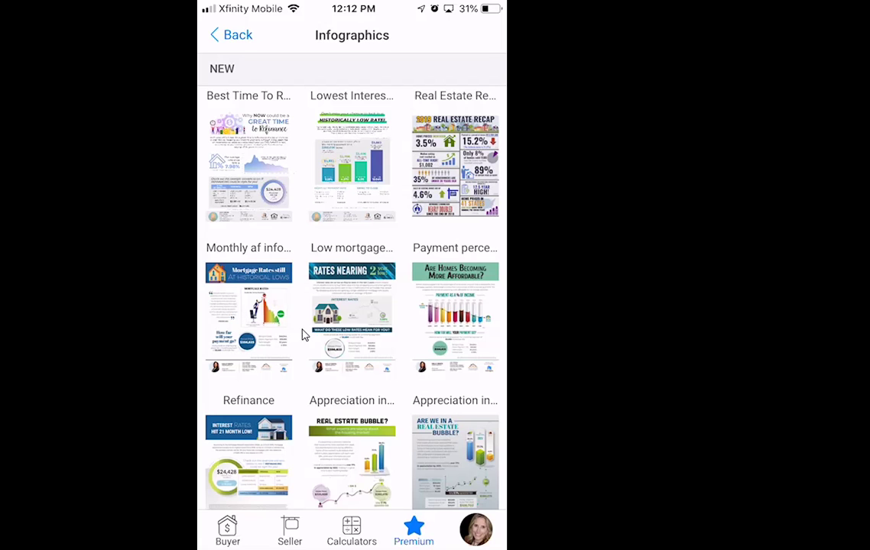
pyautogui.scroll(-5, 342, 283)
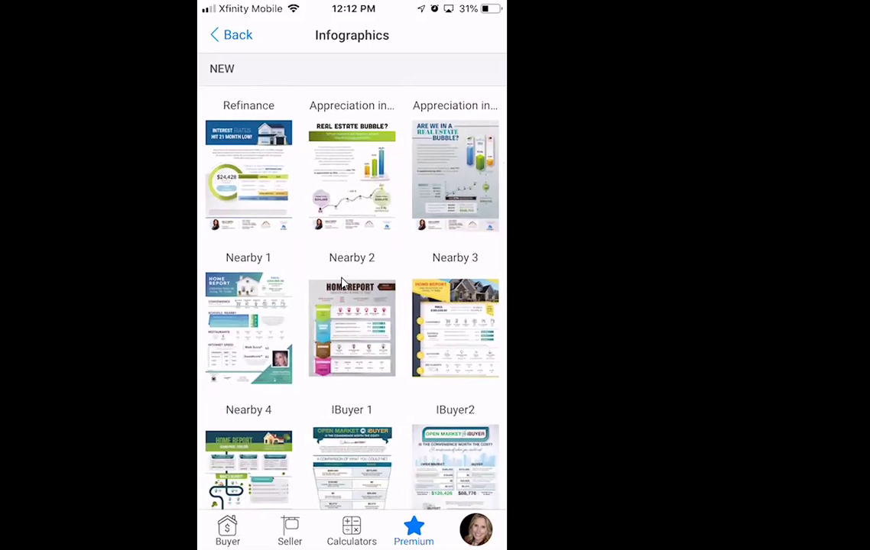
pyautogui.scroll(-5, 341, 283)
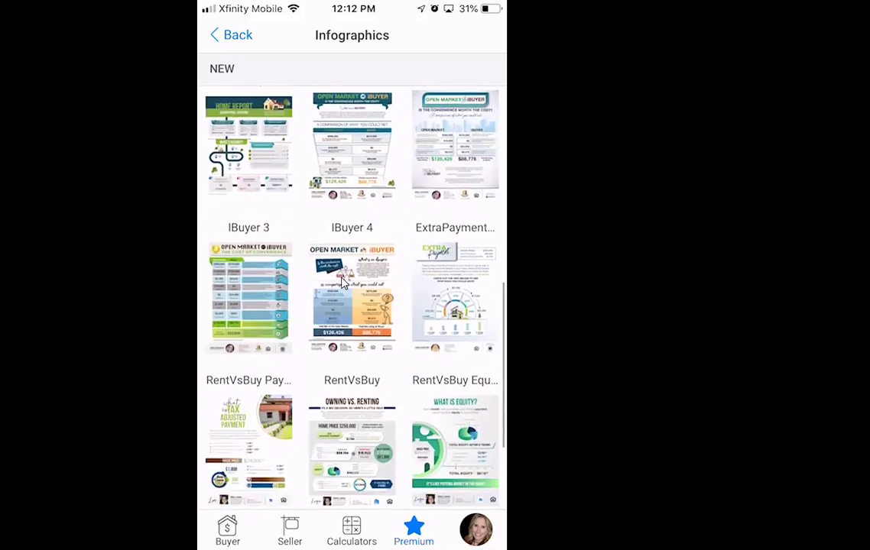
pyautogui.scroll(-3, 342, 282)
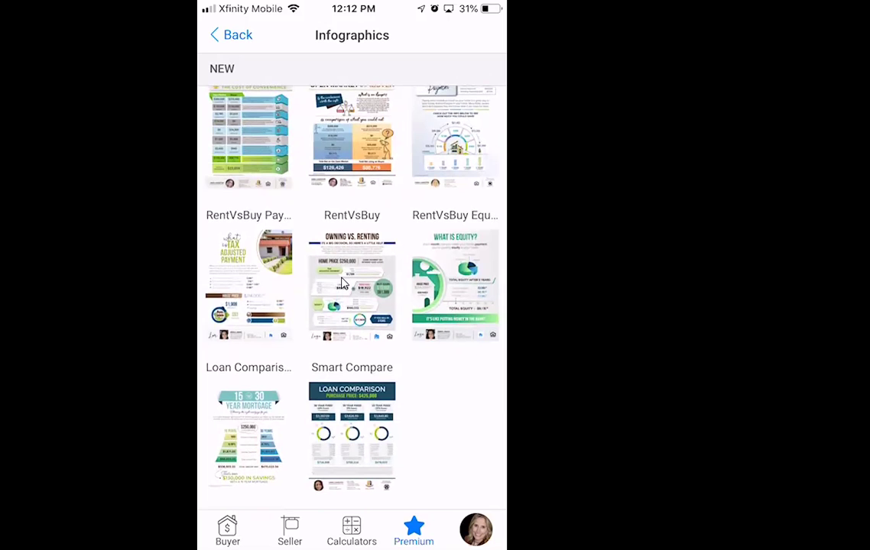
pyautogui.scroll(10, 341, 282)
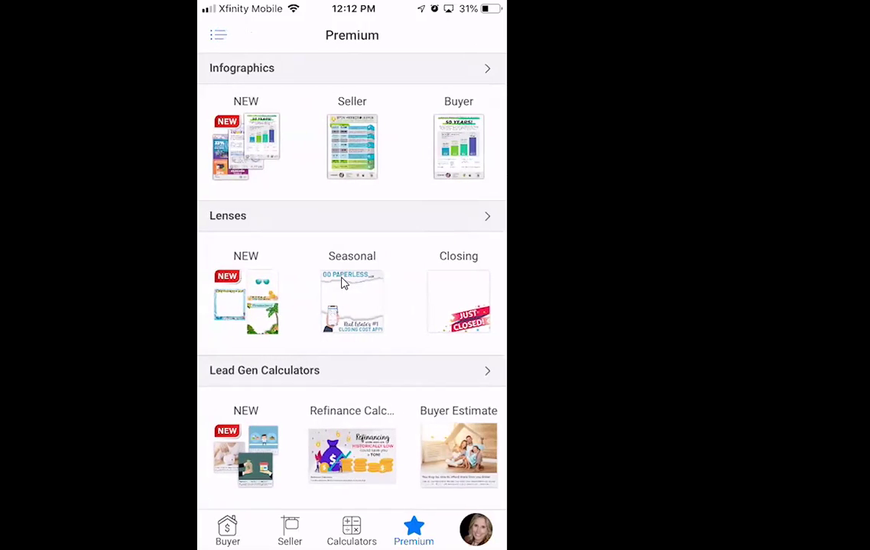
# Browse the Seasonal lenses in the Premium section and choose the Virtual 4 lens.
pyautogui.scroll(-1, 341, 282)
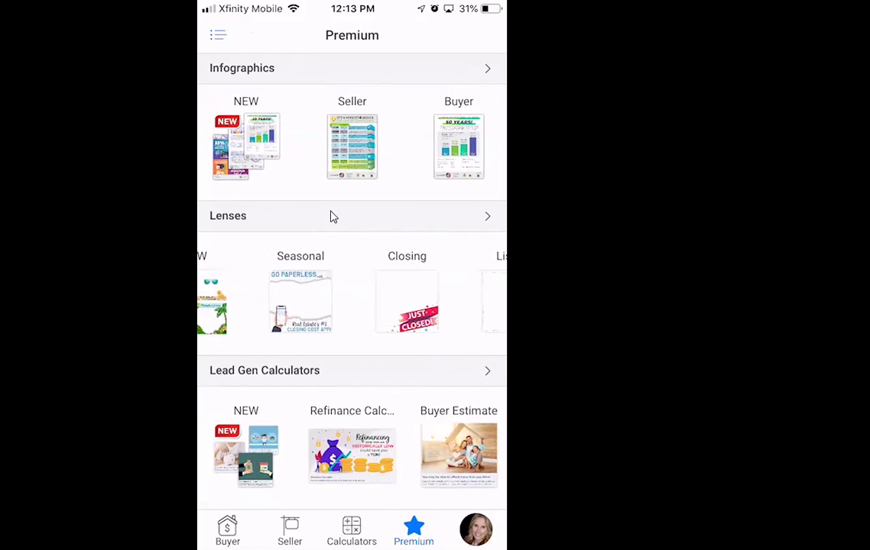
pyautogui.click(330, 217)
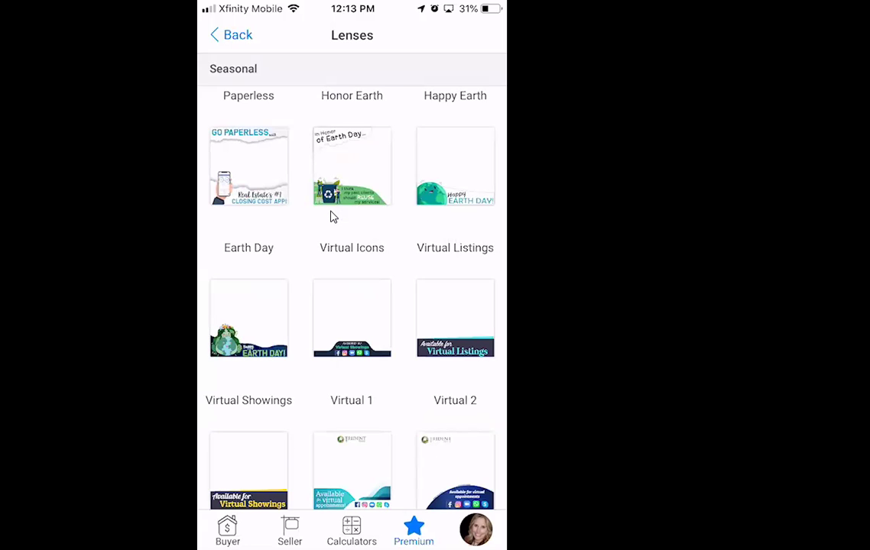
pyautogui.scroll(-5, 330, 217)
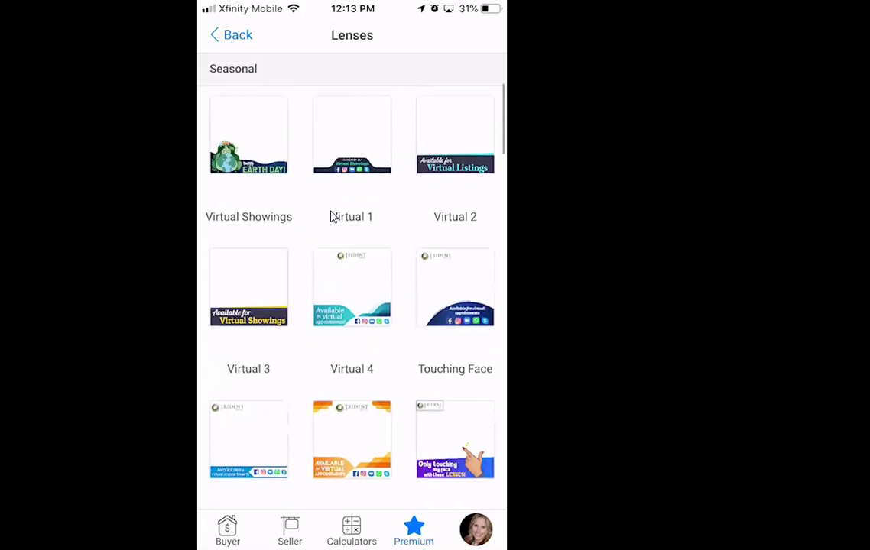
pyautogui.scroll(-3, 330, 217)
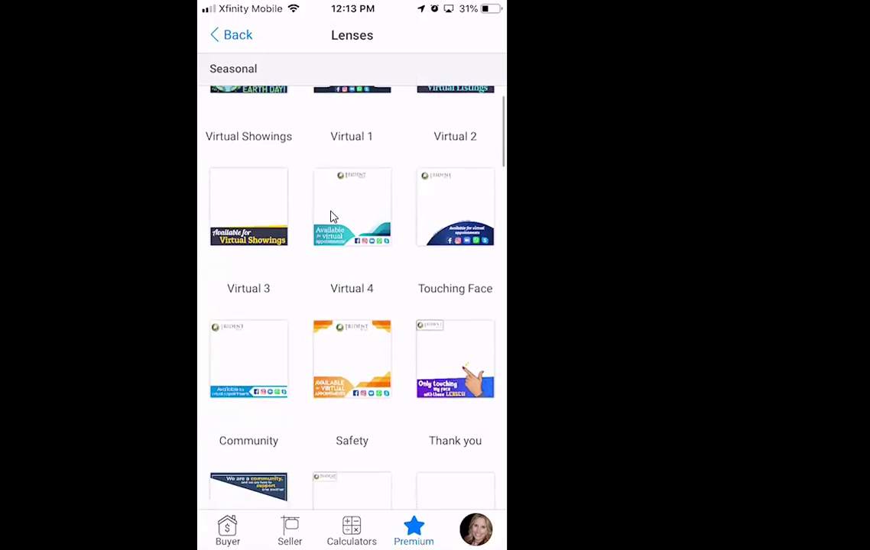
pyautogui.scroll(-2, 330, 217)
pyautogui.scroll(-1, 330, 217)
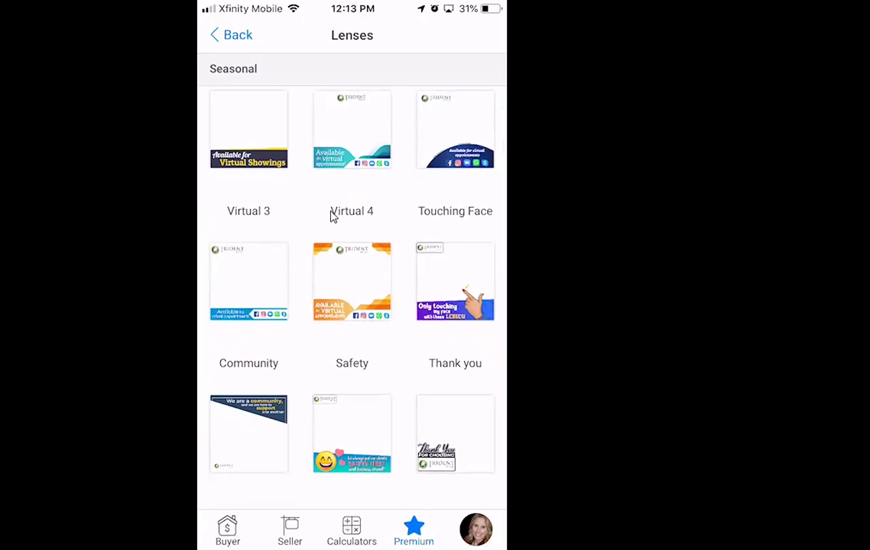
pyautogui.click(330, 217)
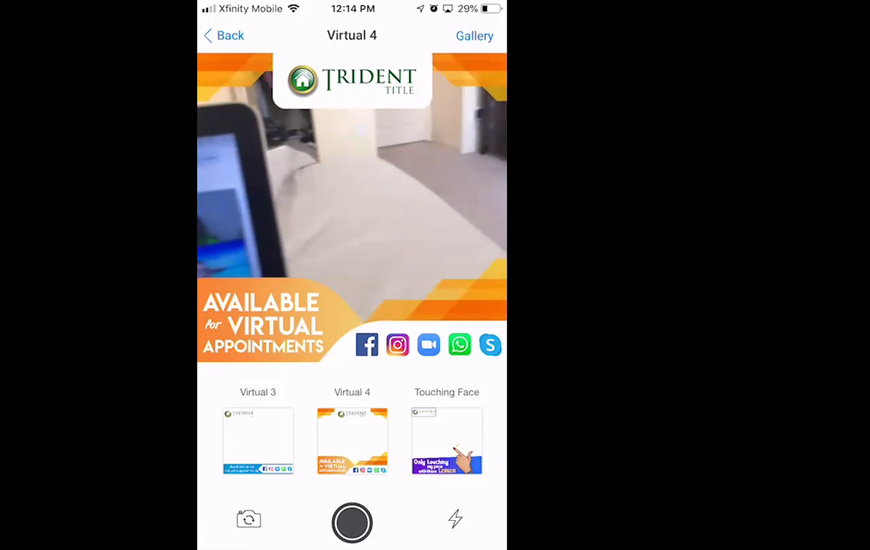
# Take a front-camera photo with the Virtual 4 lens and bring up its sharing options, including Facebook.
pyautogui.click(249, 520)
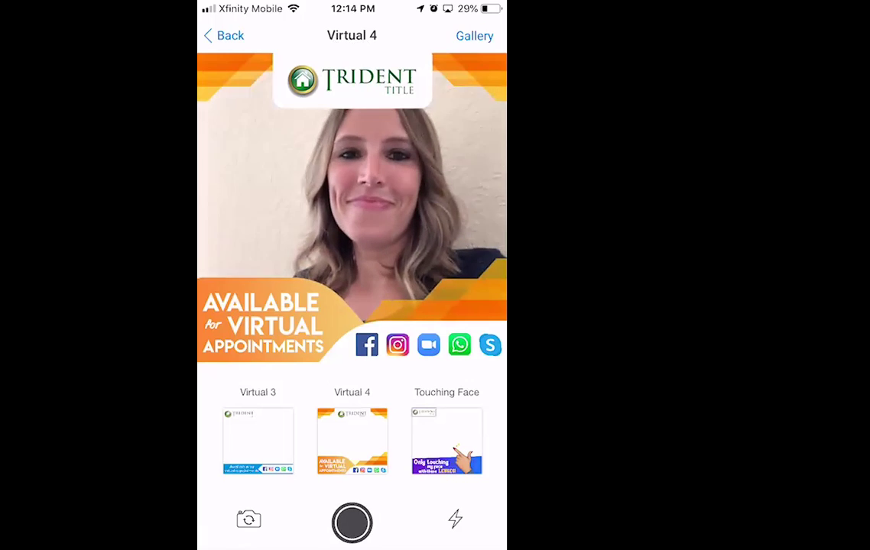
pyautogui.click(352, 523)
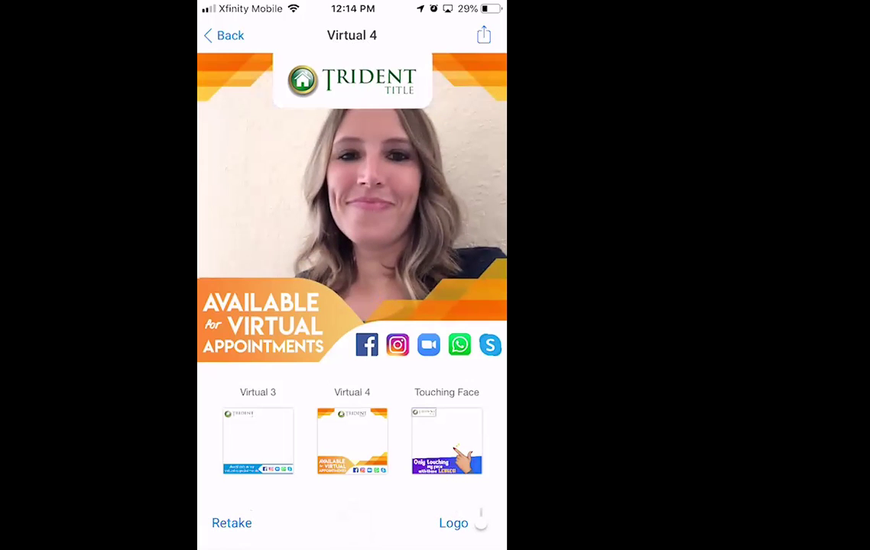
pyautogui.click(485, 35)
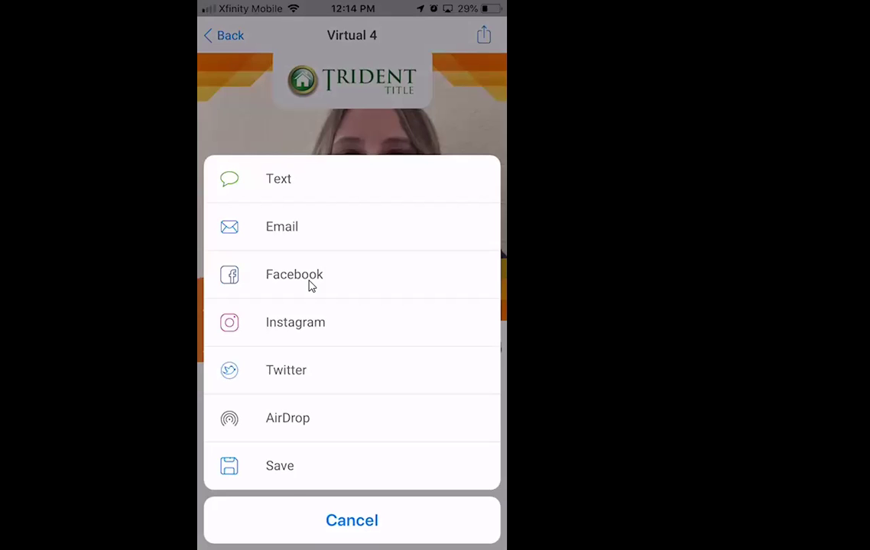
pyautogui.click(311, 284)
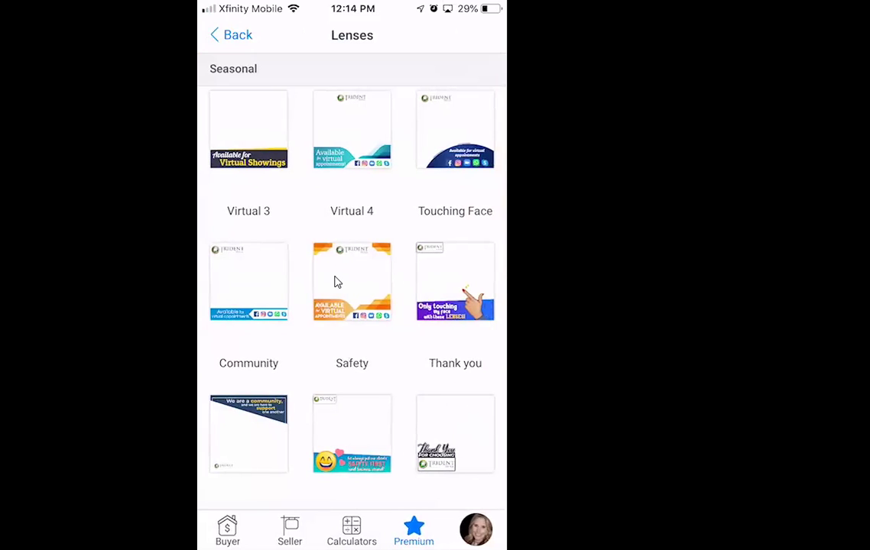
# Reopen the Virtual 4 lens, load a gallery photo of the child on a scooter, and share it with the Love realtors lens.
pyautogui.click(336, 282)
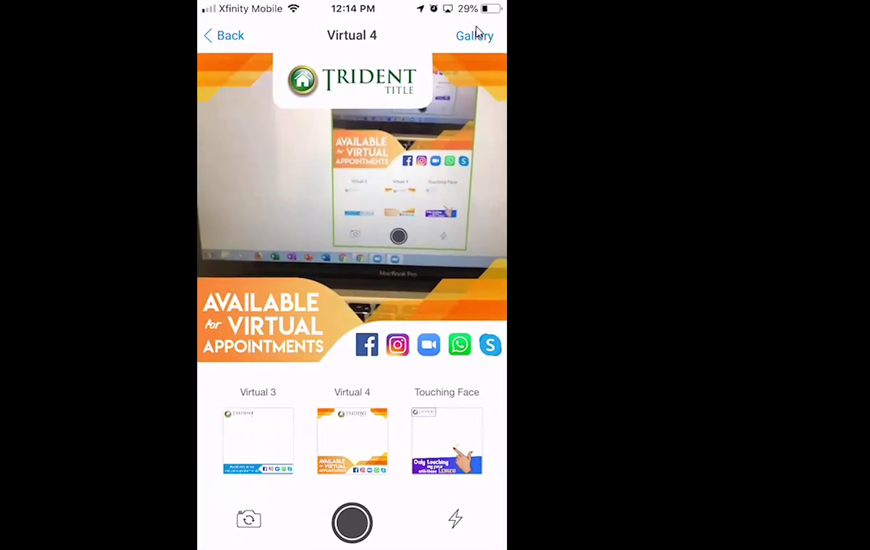
pyautogui.click(475, 35)
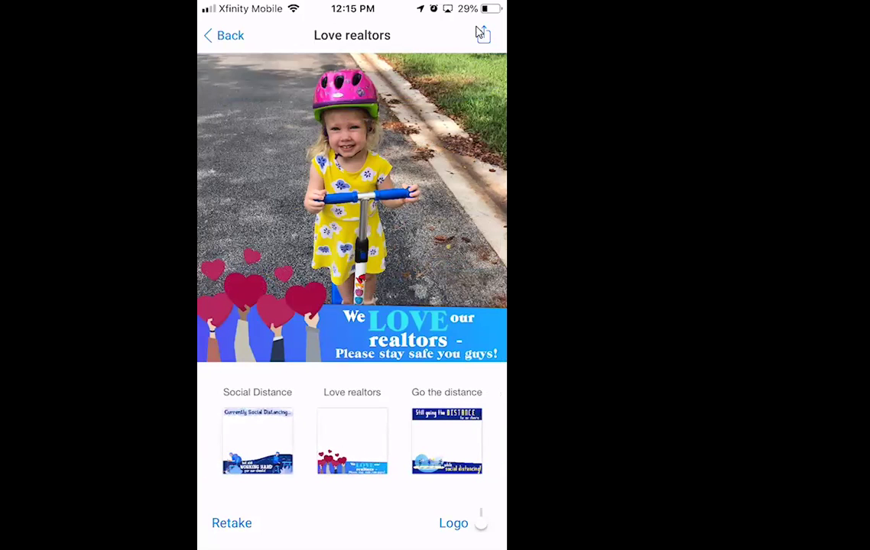
pyautogui.click(482, 34)
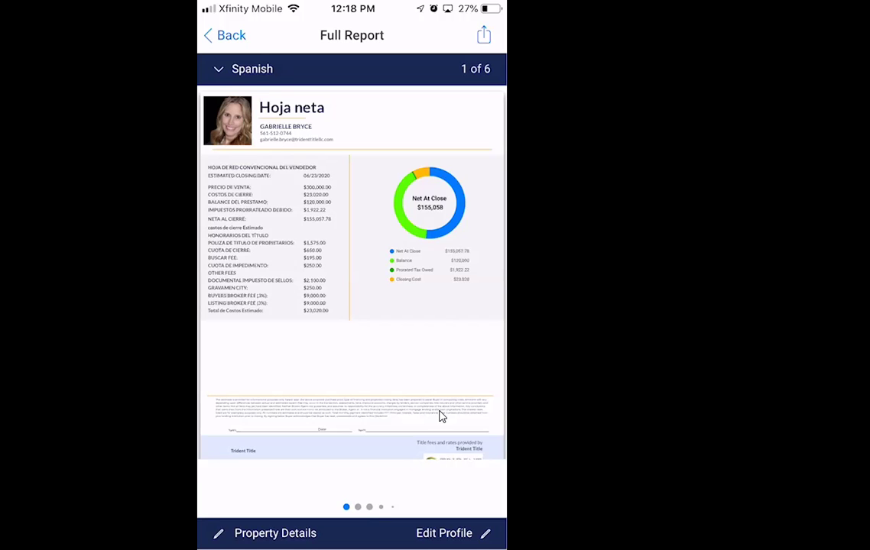
# Examine the disclaimer, signature and date lines, and title company footer on the first page of the Spanish seller net sheet.
pyautogui.scroll(5, 439, 415)
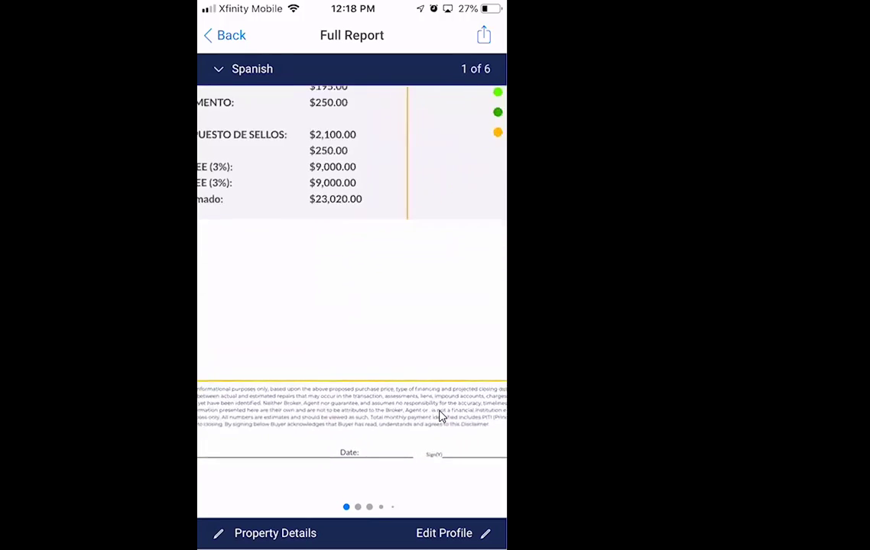
pyautogui.scroll(-5, 439, 415)
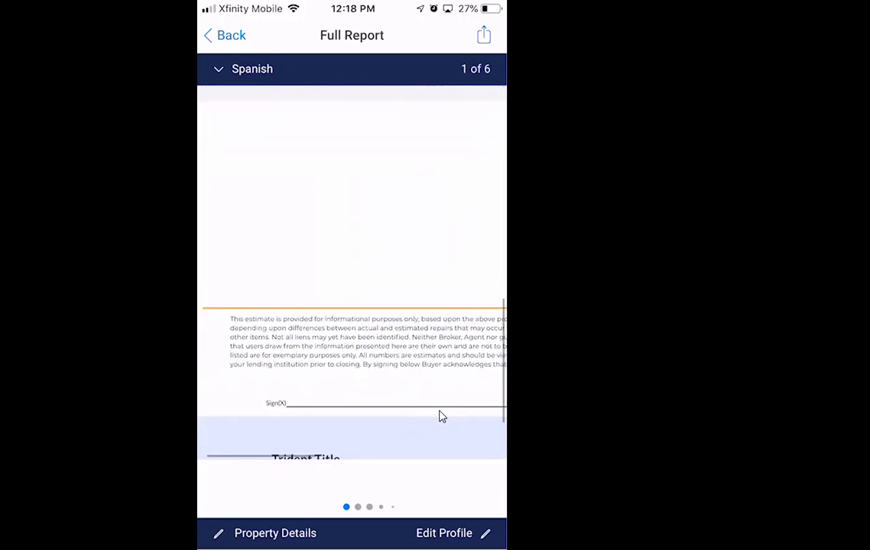
pyautogui.hscroll(3, 439, 415)
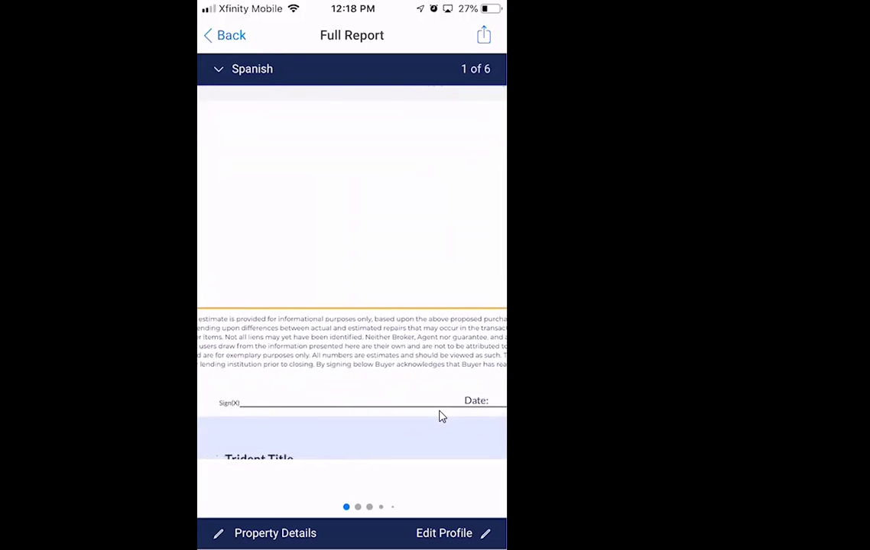
pyautogui.hscroll(5, 439, 415)
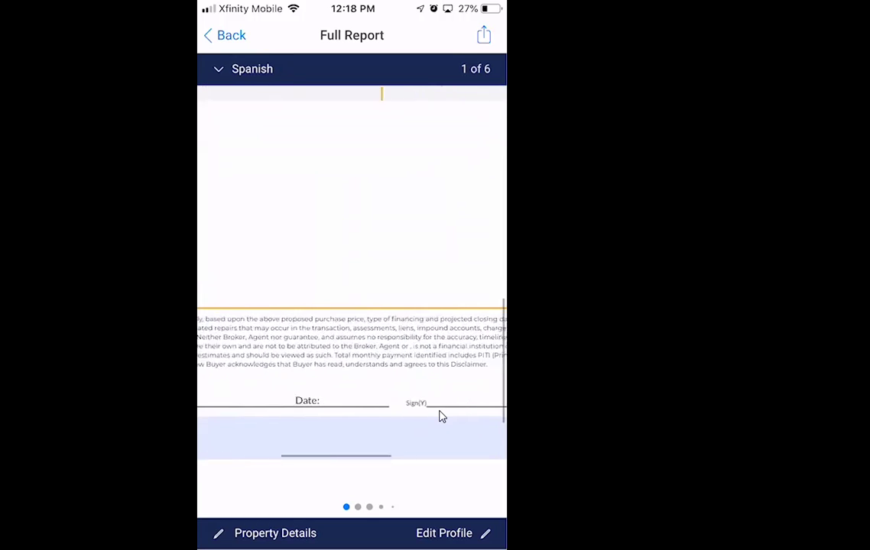
pyautogui.hscroll(5, 439, 415)
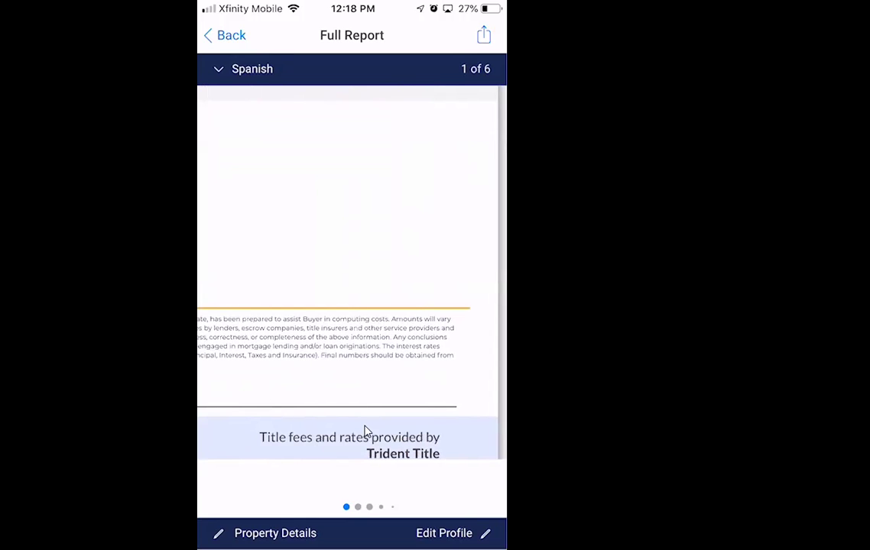
pyautogui.hscroll(5, 364, 432)
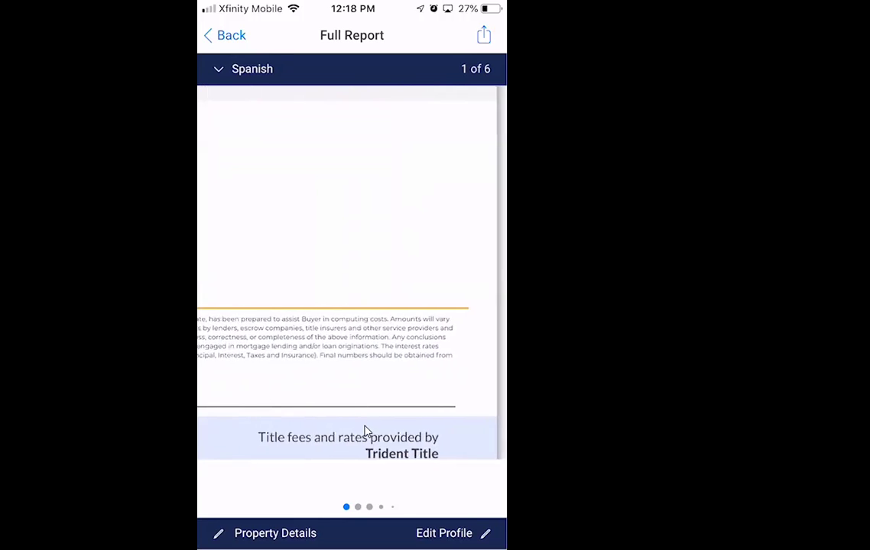
pyautogui.hscroll(-5, 364, 432)
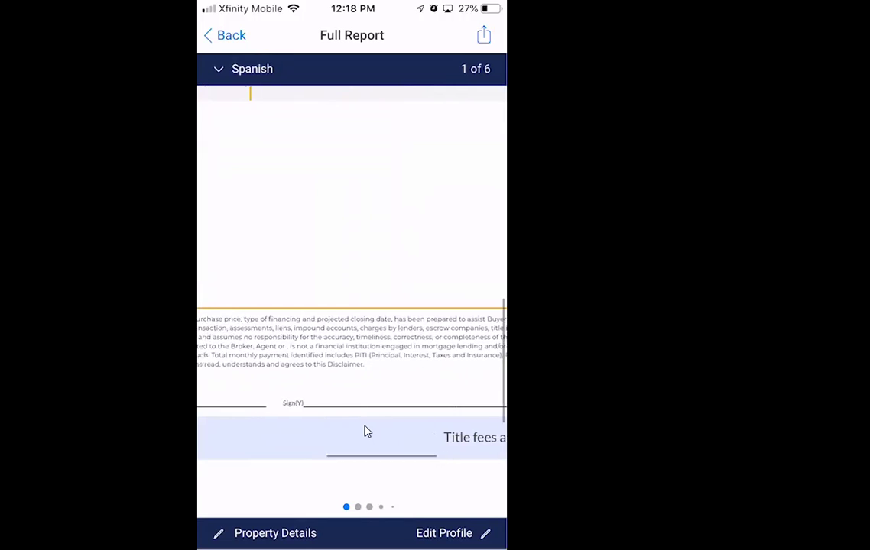
pyautogui.hscroll(-3, 365, 432)
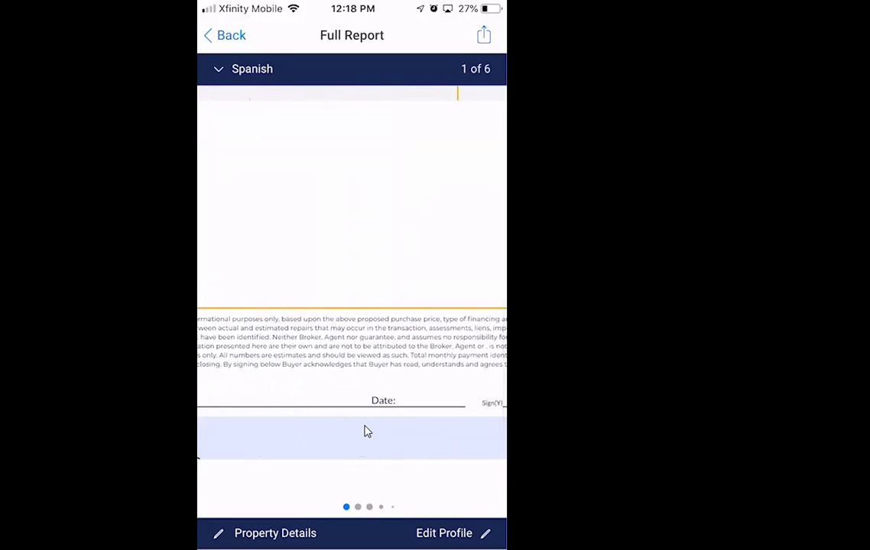
pyautogui.hscroll(-5, 364, 431)
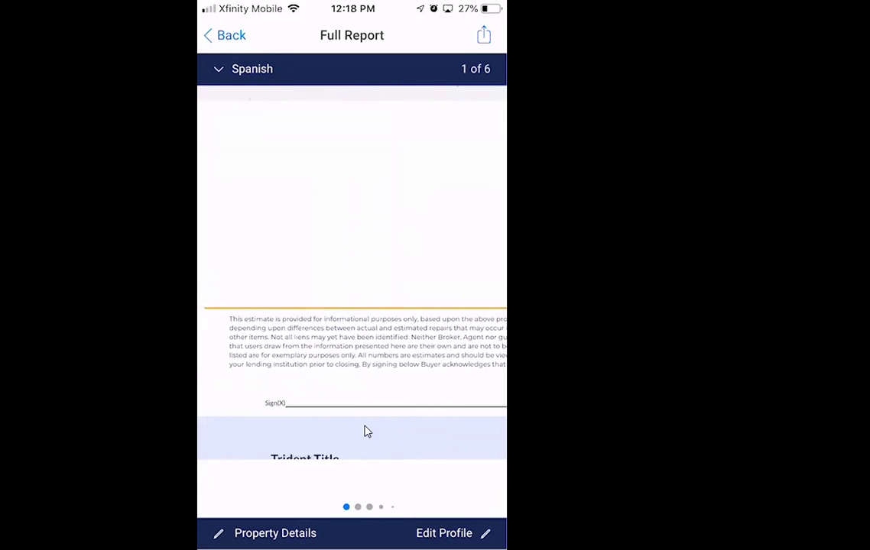